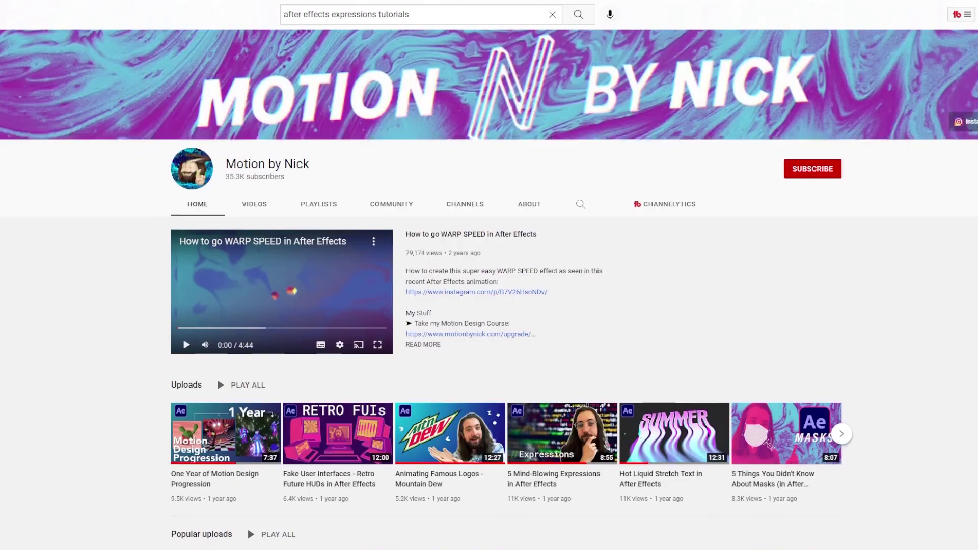
pyautogui.scroll(-3, 764, 383)
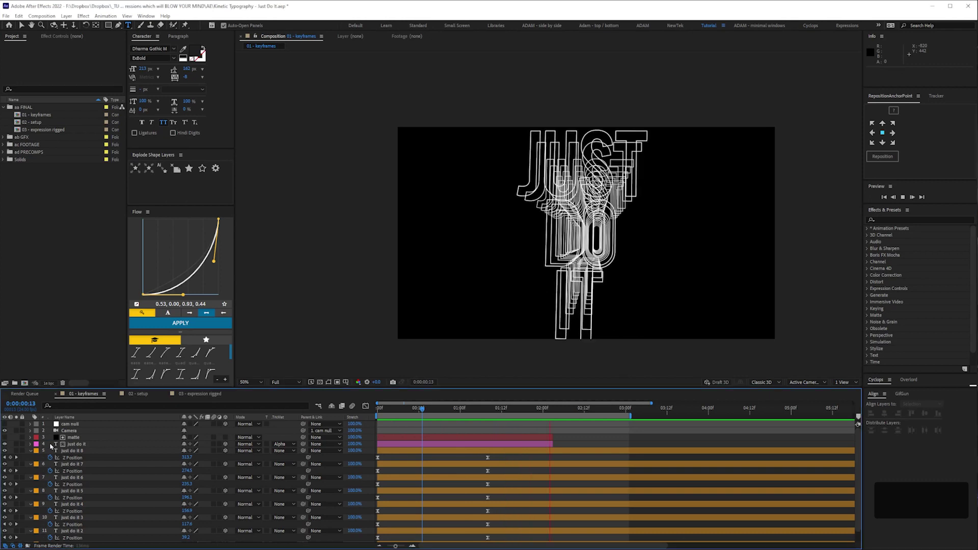
# Step: Examine the keyframes of the cam null, Camera and matte layers and the Z Position keyframes of the duplicated just do it layers
pyautogui.moveTo(431, 410); pyautogui.dragTo(436, 410)
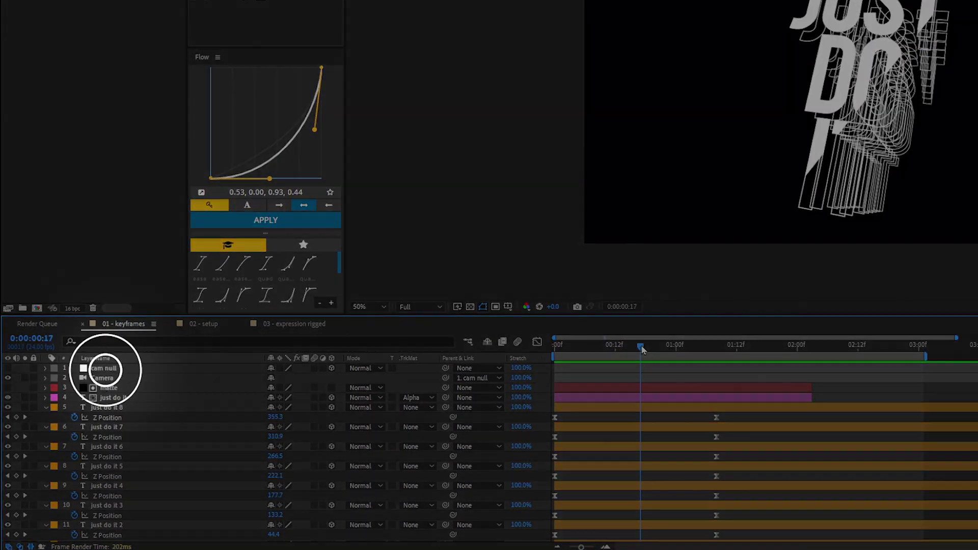
pyautogui.click(105, 368)
pyautogui.keyDown('shift'); pyautogui.click(107, 398); pyautogui.keyUp('shift')
pyautogui.press('u')
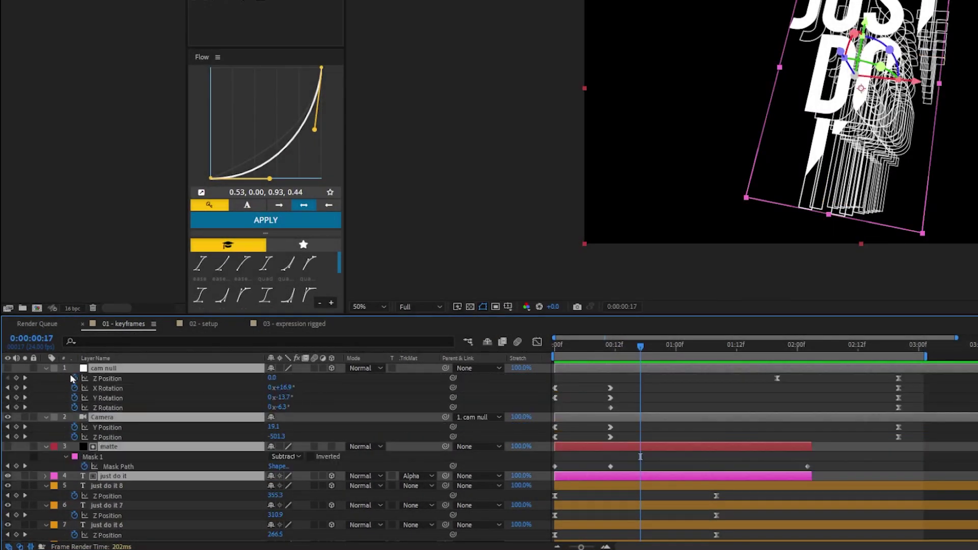
pyautogui.click(69, 376)
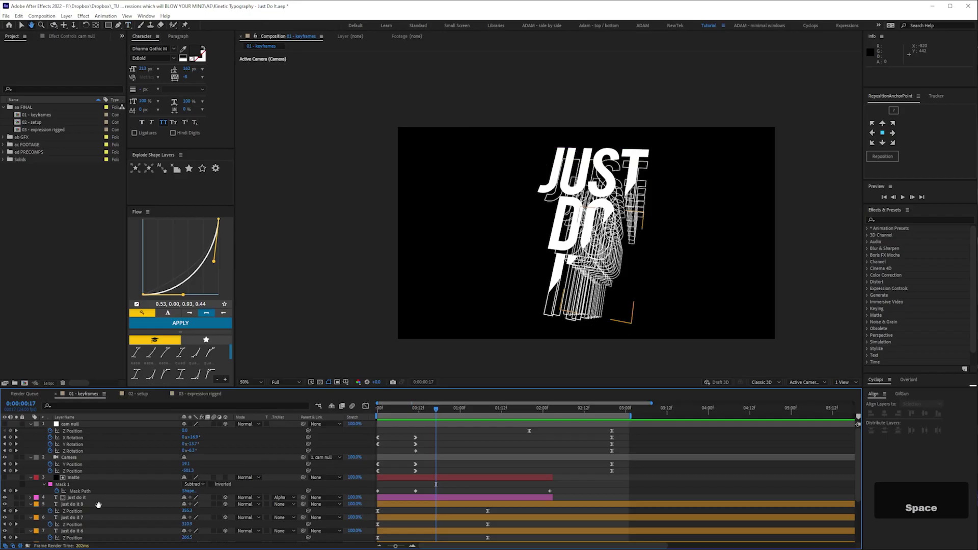
pyautogui.scroll(-3, 727, 387)
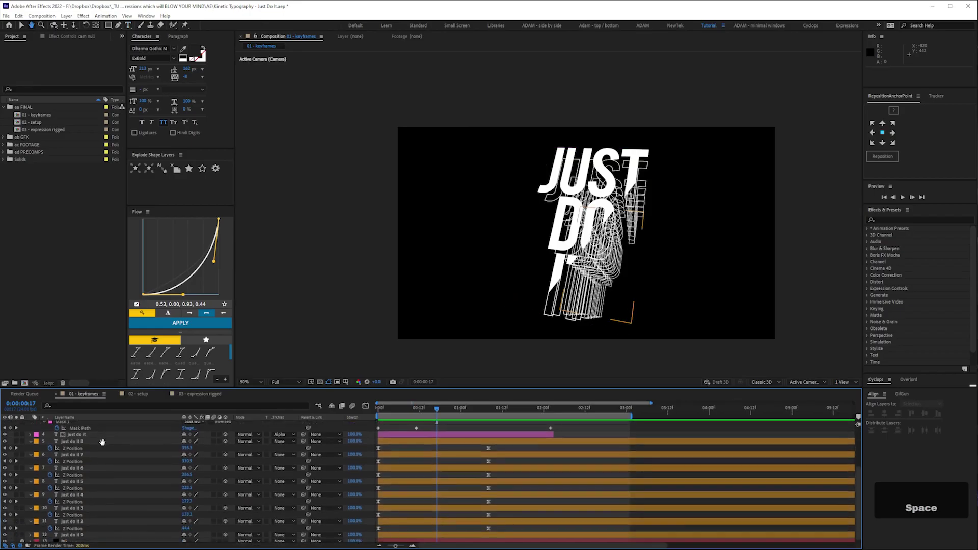
pyautogui.moveTo(460, 410); pyautogui.dragTo(482, 408)
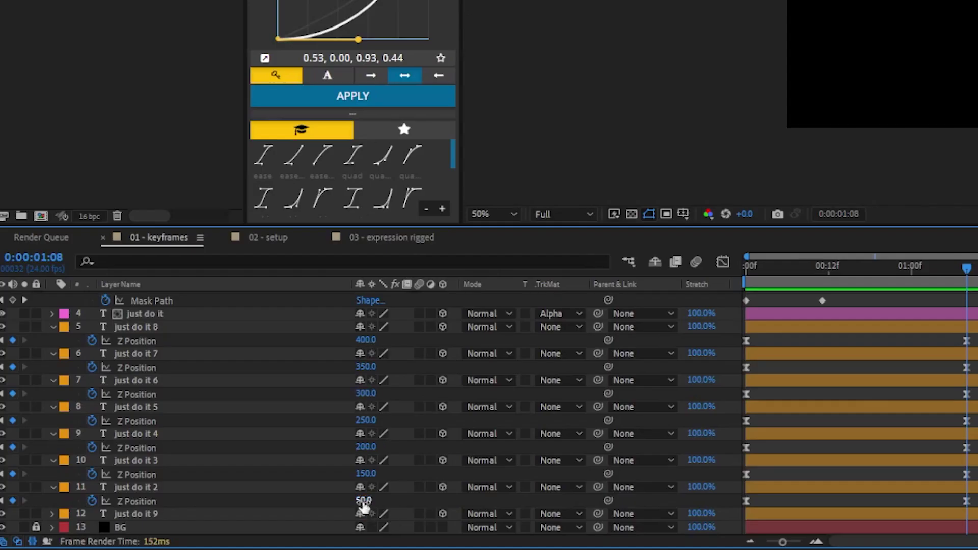
pyautogui.press('Return')
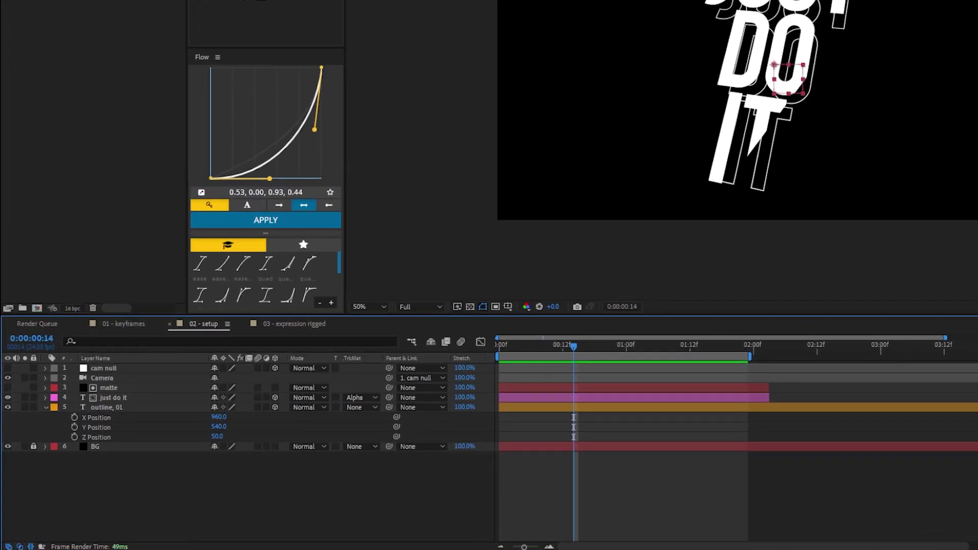
# Step: Add a null object to the 02 - setup composition, name it ":: control ::" and give it a gray label
pyautogui.hotkey('ctrl', 'alt', 'shift', 'y')
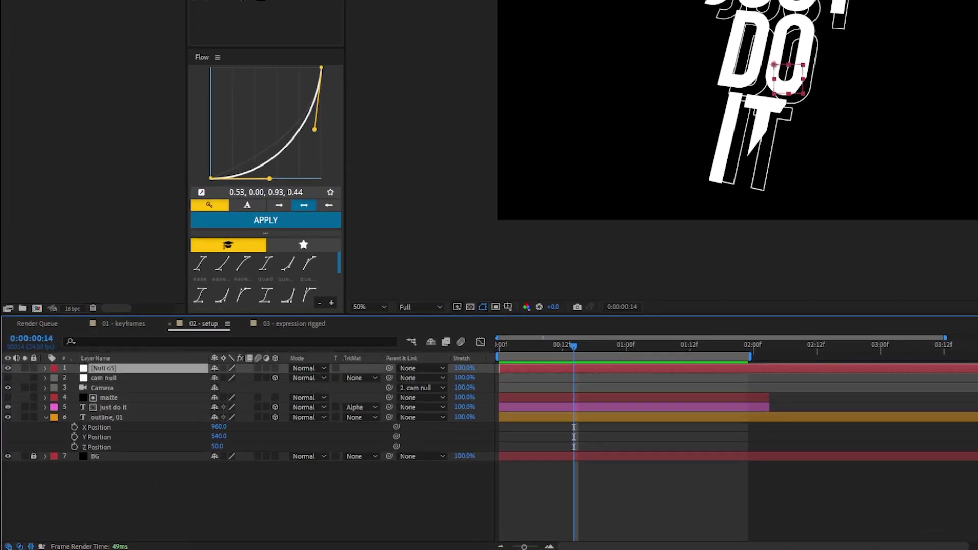
pyautogui.press('BackSpace')
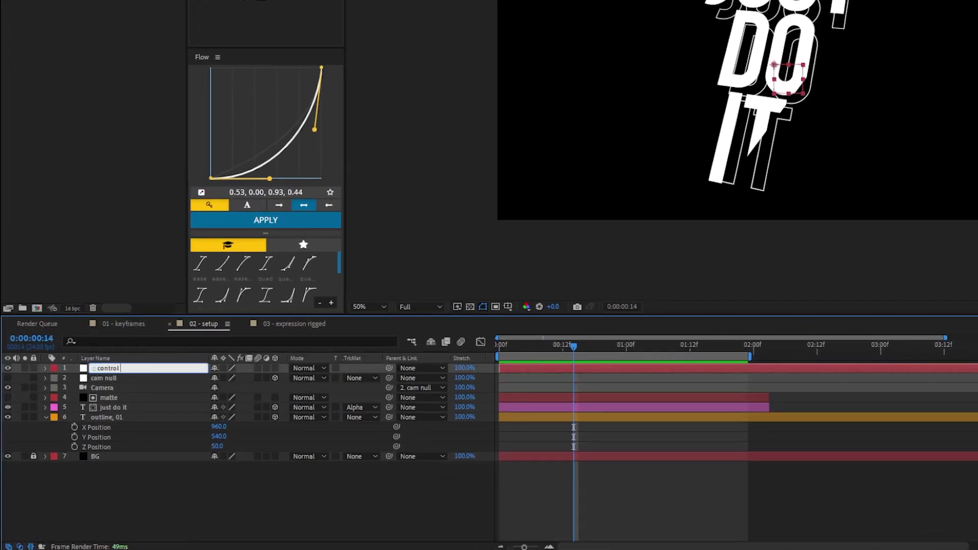
pyautogui.write(':: control ::')
pyautogui.press('Return')
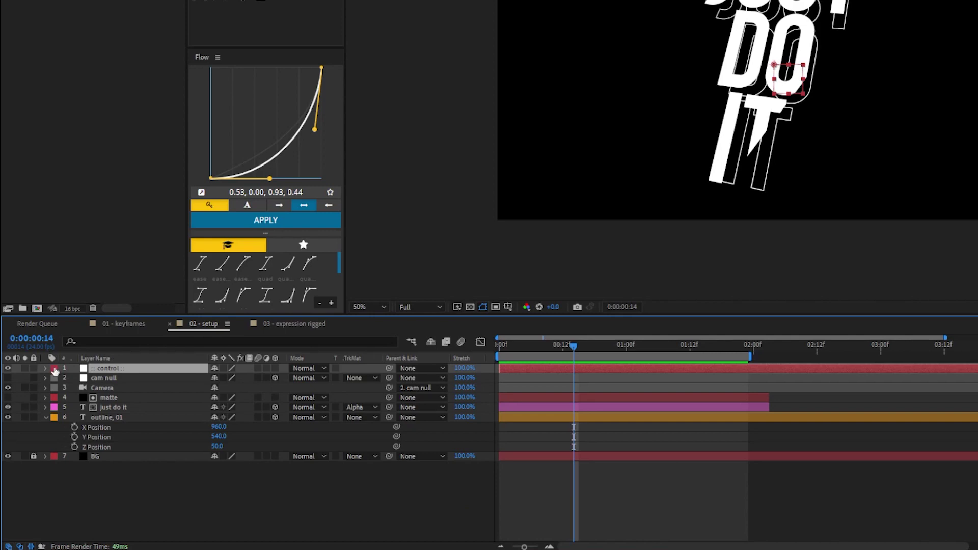
pyautogui.click(54, 369)
pyautogui.click(83, 162)
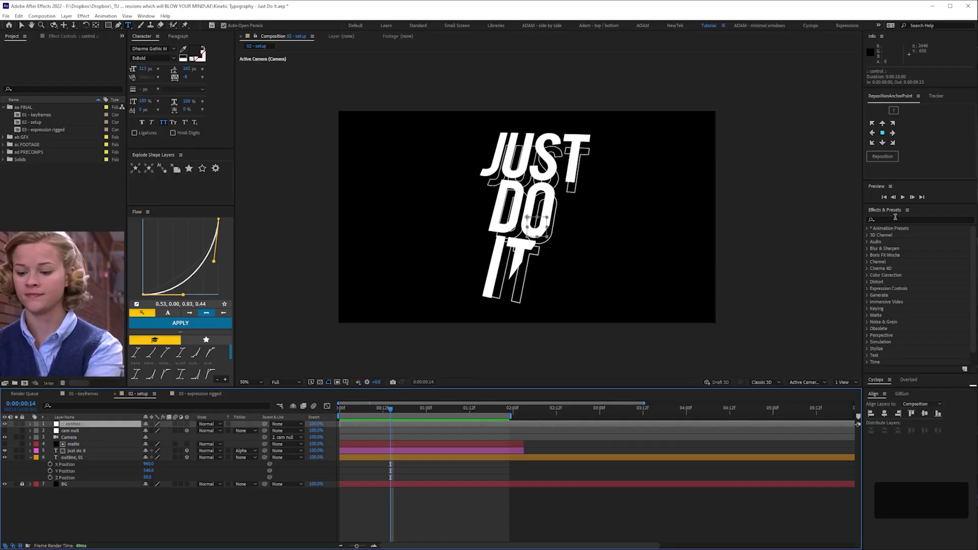
# Step: Apply a Slider Control effect to the control null and rename the effect "Z gap"
pyautogui.click(897, 220)
pyautogui.write('slider')
pyautogui.moveTo(897, 235); pyautogui.dragTo(73, 425)
pyautogui.press('v')
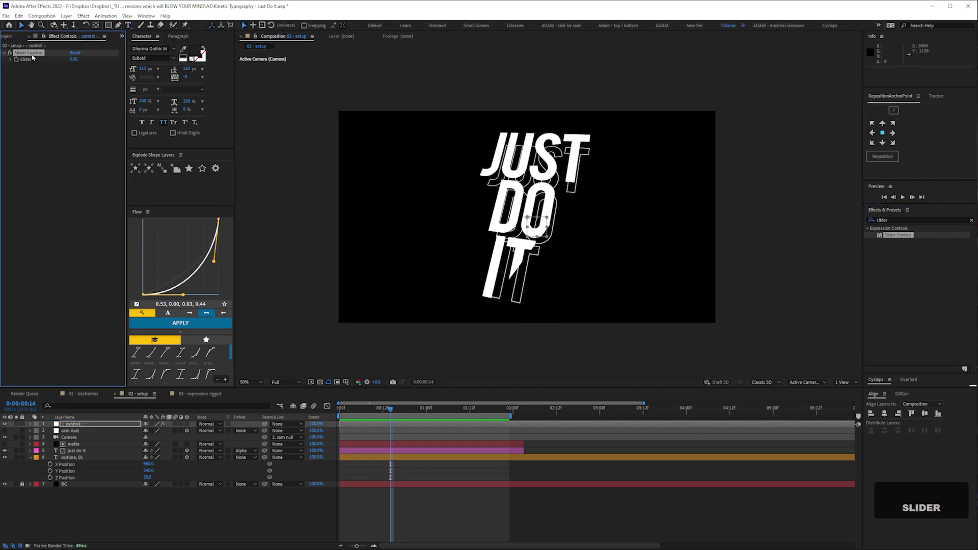
pyautogui.write('Z gap')
pyautogui.press('Return')
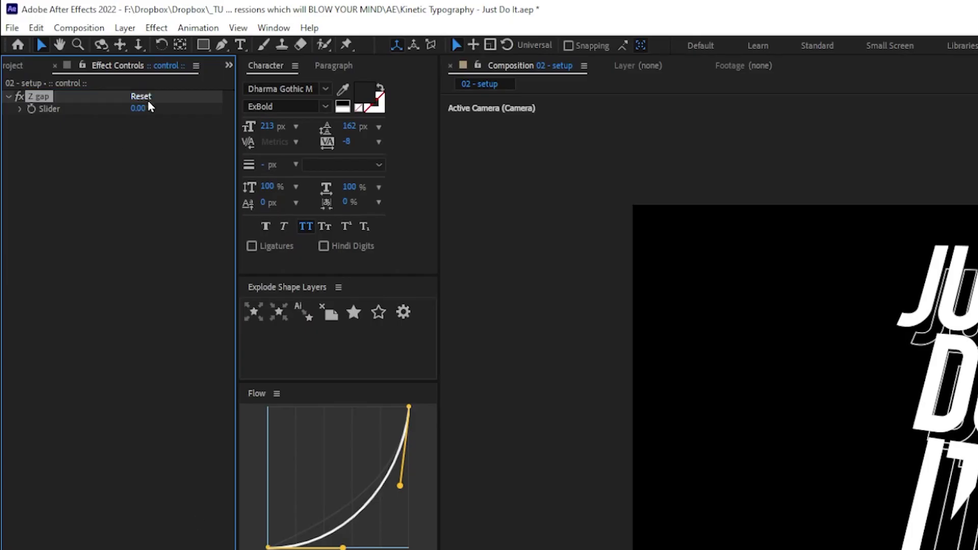
# Step: Set the Z gap slider on the control null to 50
pyautogui.click(75, 59)
pyautogui.write('50')
pyautogui.press('Return')
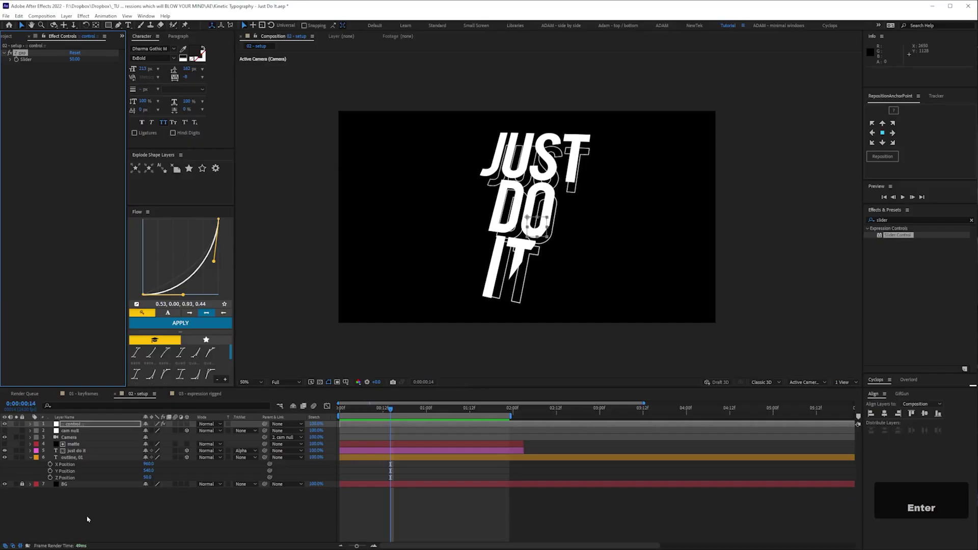
pyautogui.click(283, 509)
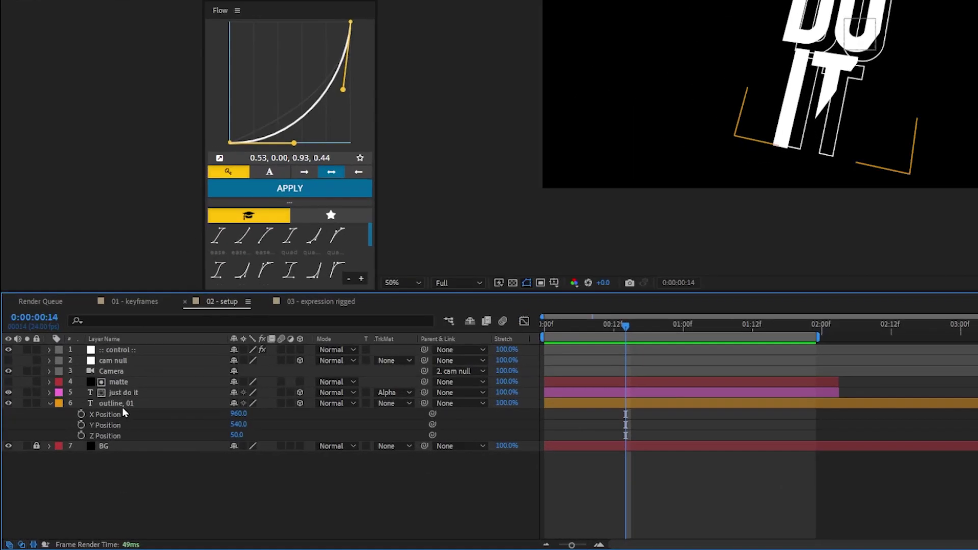
# Step: Add the expression thisLayer.name.split(",") [1] to the Z Position of the outline, 01 layer
pyautogui.click(123, 407)
pyautogui.keyDown('alt'); pyautogui.click(81, 436); pyautogui.keyUp('alt')
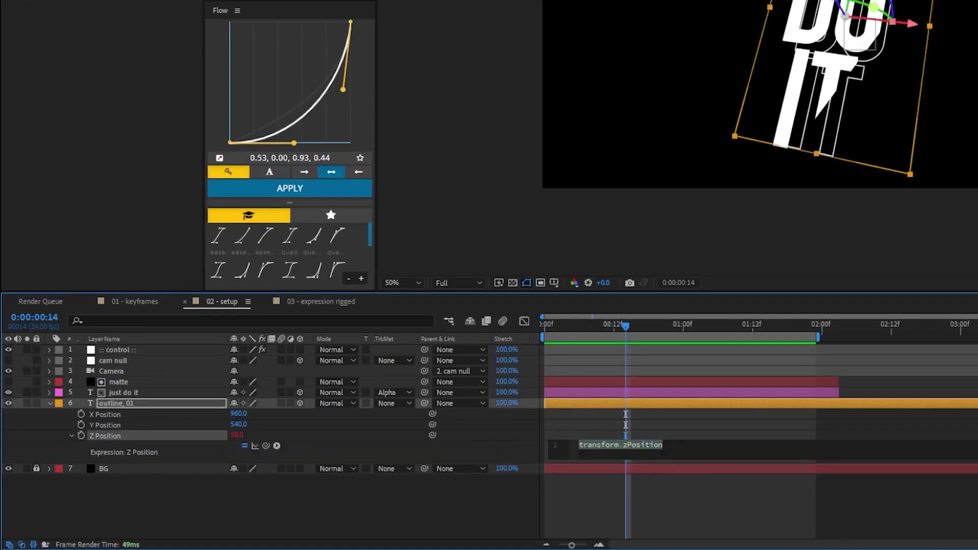
pyautogui.write('this')
pyautogui.press('Return')
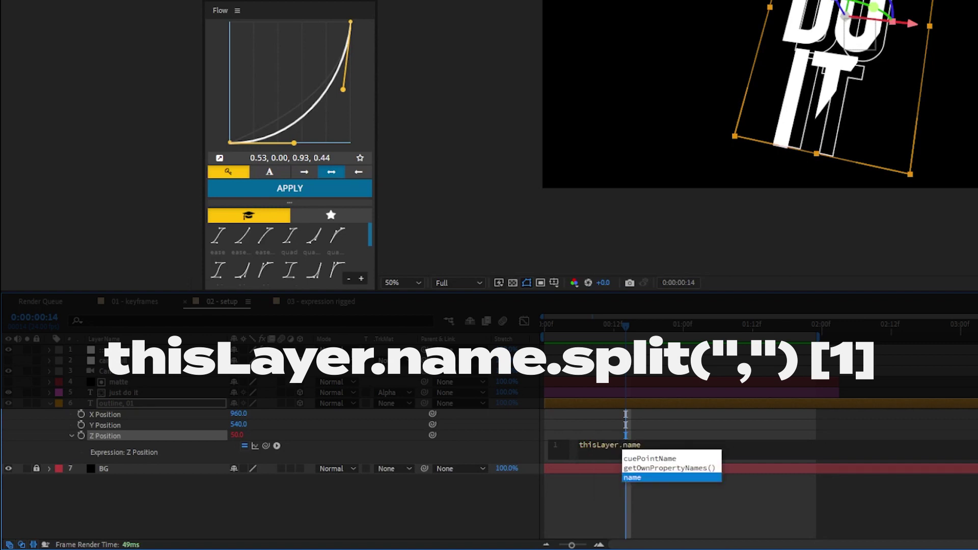
pyautogui.write('.name.split()')
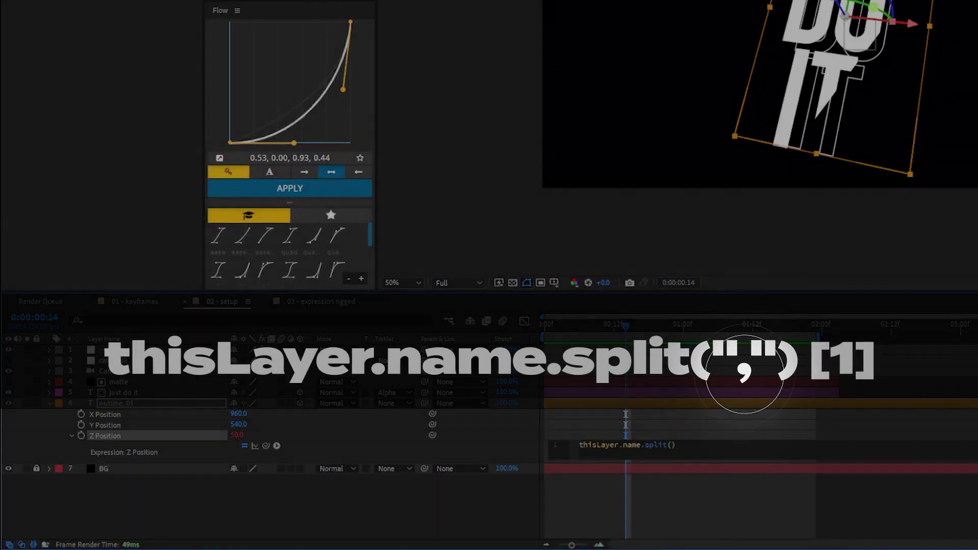
pyautogui.write('",')
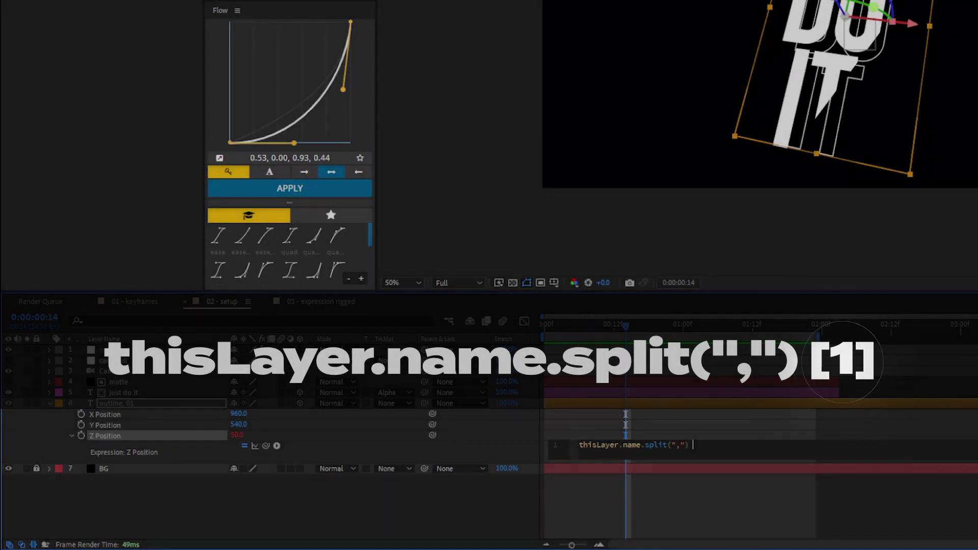
pyautogui.write(' [1')
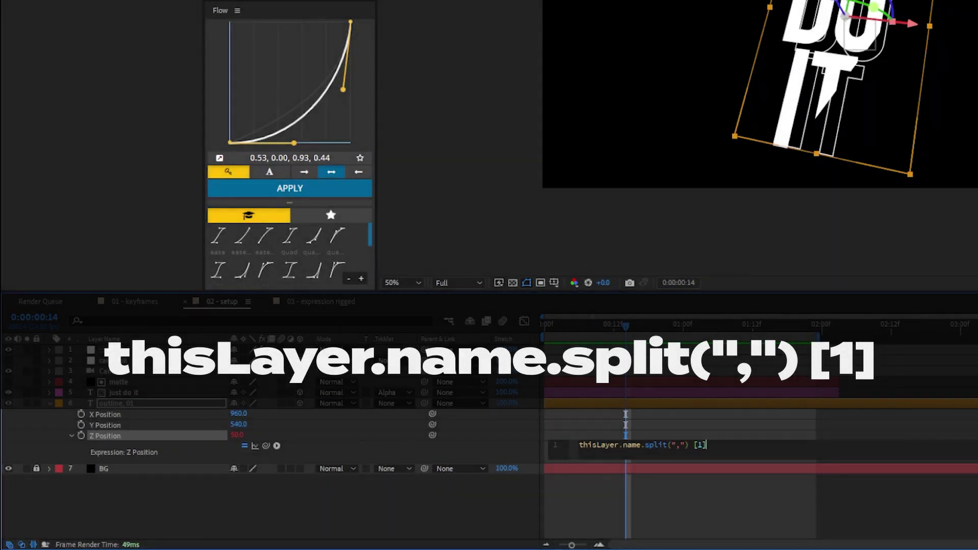
pyautogui.click(273, 531)
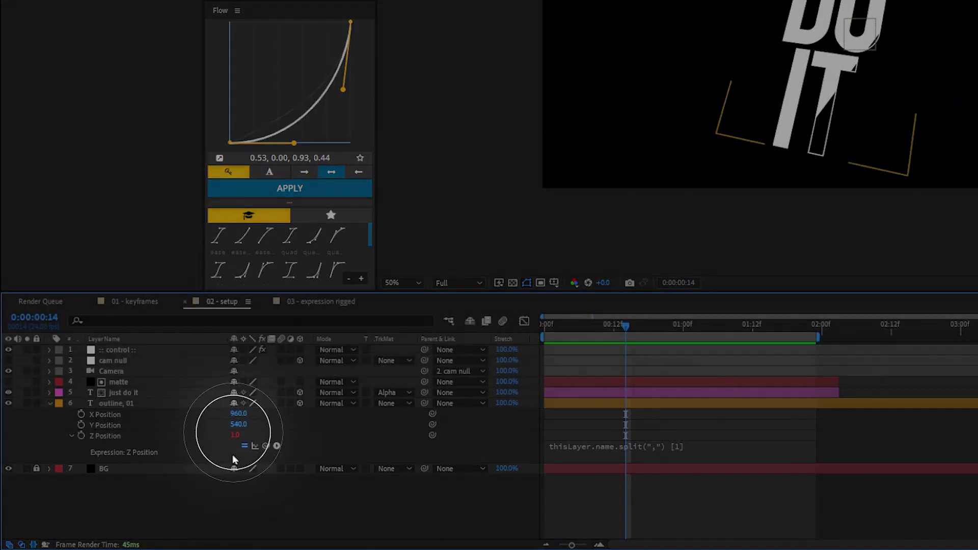
# Step: Try renaming the outline layer to "outline, 01, 99" and reading its second number with index [2] in the Z Position expression
pyautogui.click(148, 403)
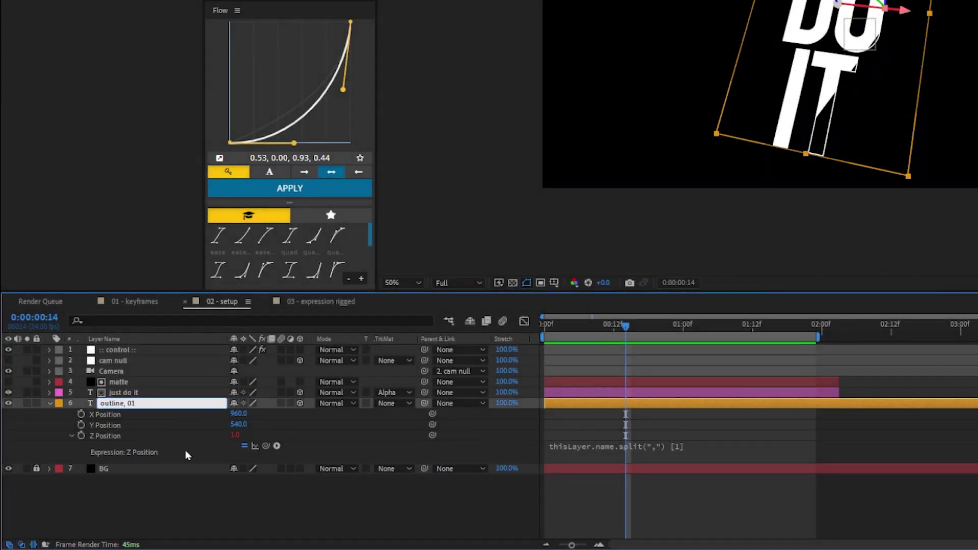
pyautogui.write(', 99')
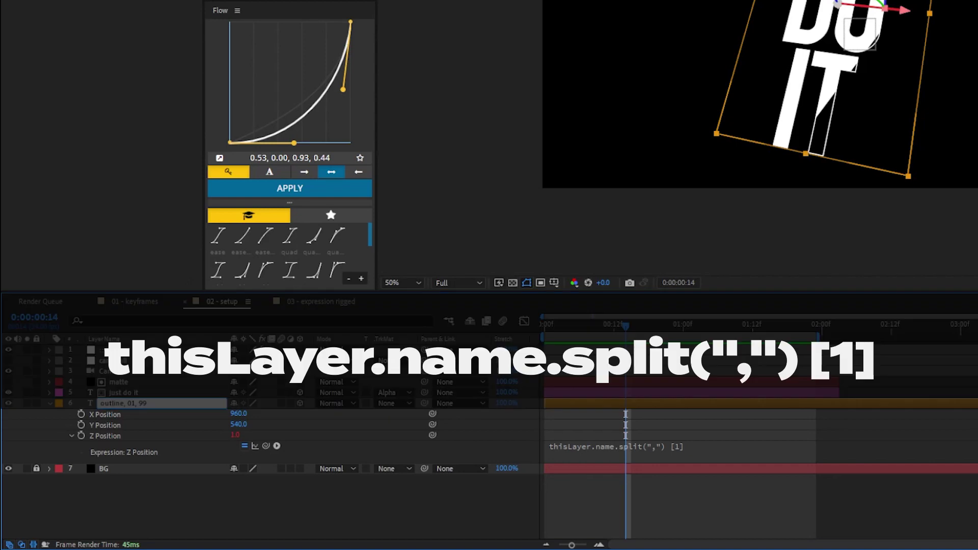
pyautogui.press('Return')
pyautogui.click(670, 446)
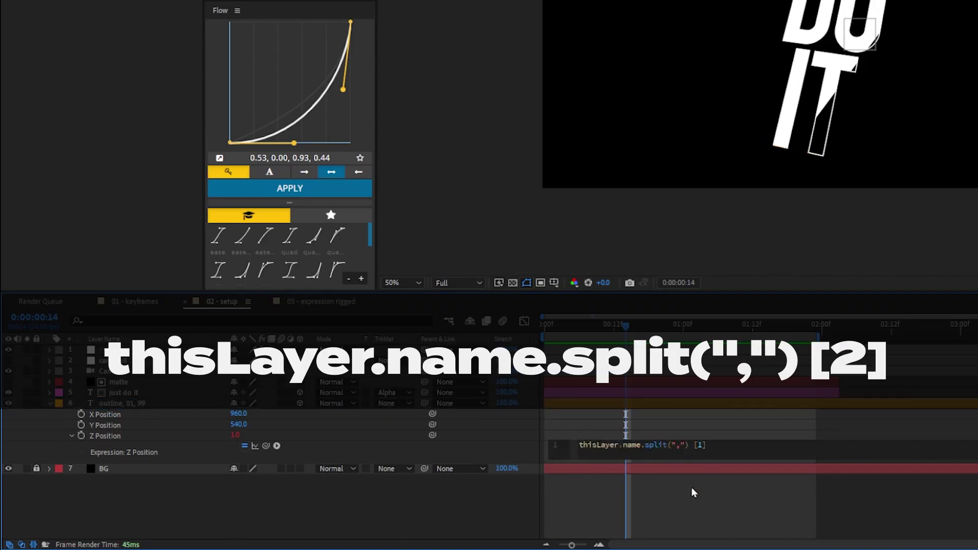
pyautogui.click(234, 432)
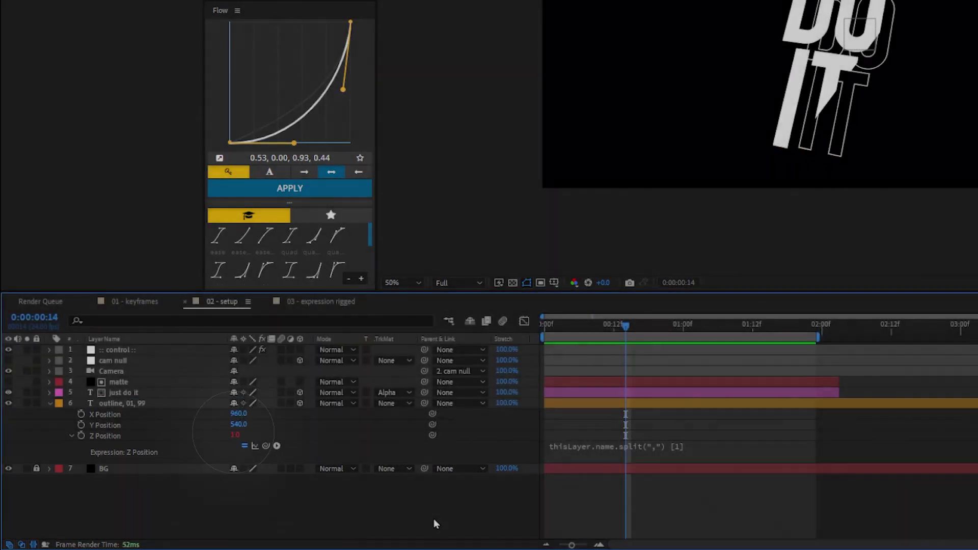
pyautogui.click(132, 402)
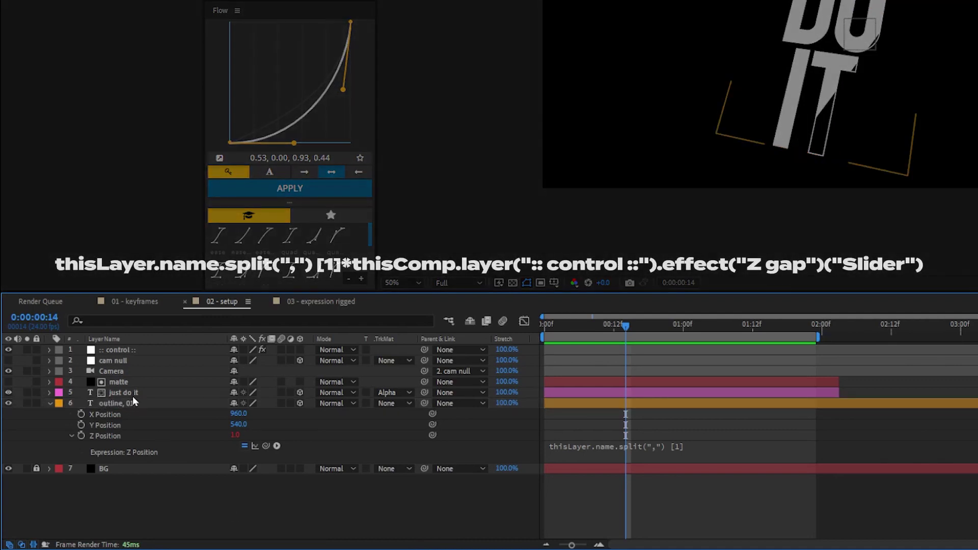
# Step: Multiply the outline layer's Z Position expression by the control null's Z gap slider, using a pick-whip link
pyautogui.click(127, 350)
pyautogui.press('e')
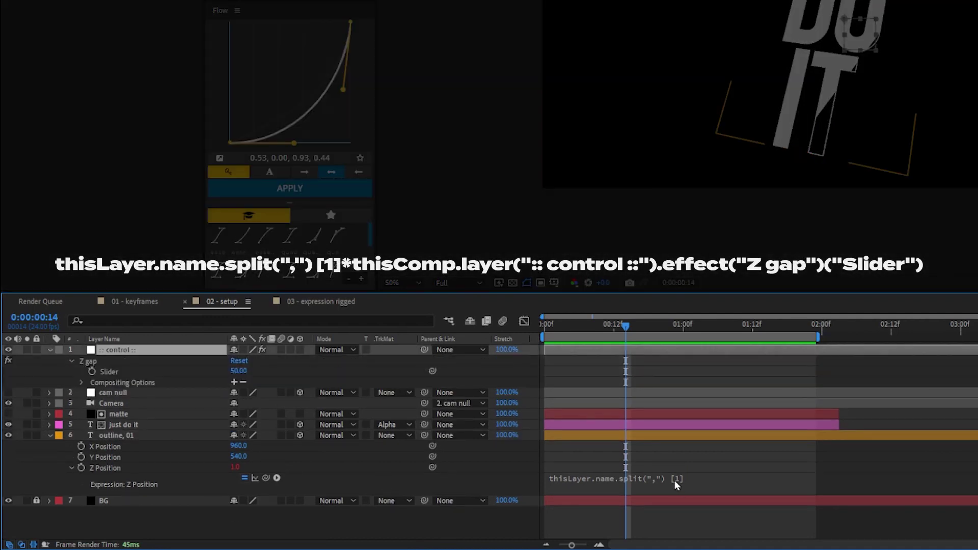
pyautogui.click(677, 484)
pyautogui.write('*')
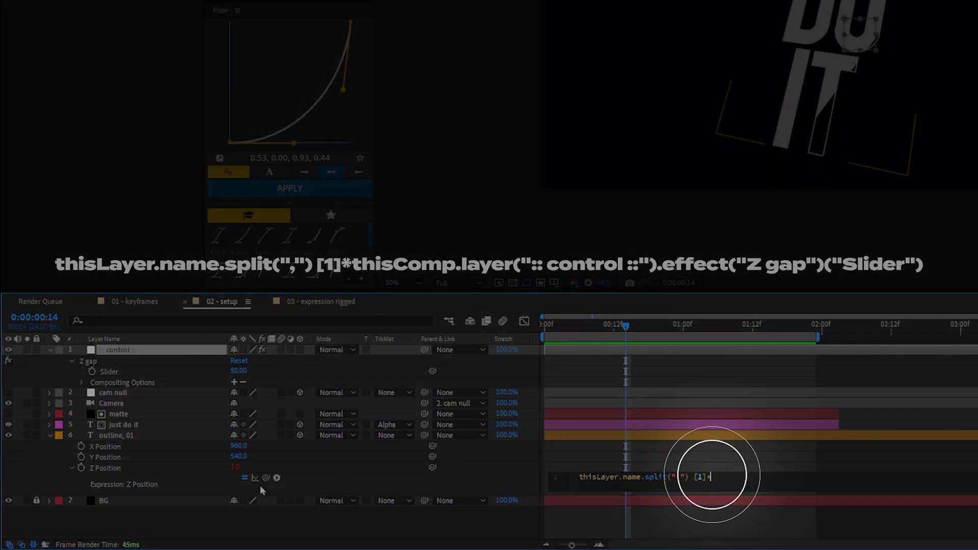
pyautogui.moveTo(266, 477); pyautogui.dragTo(108, 372)
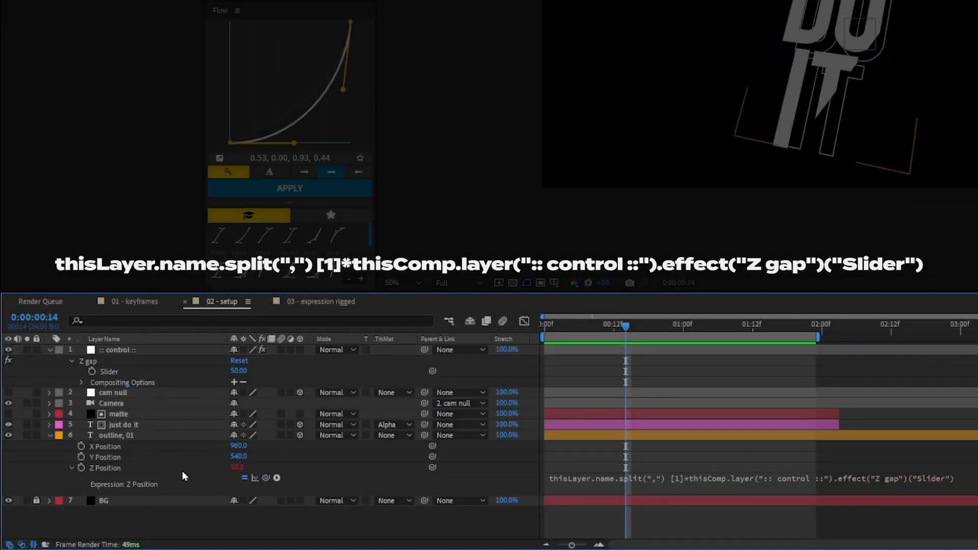
pyautogui.click(127, 438)
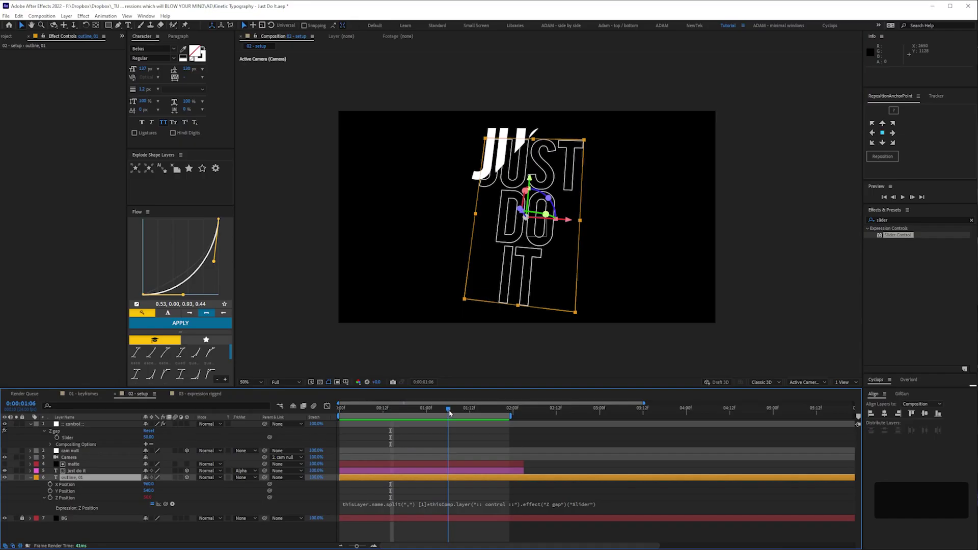
# Step: Animate the Z gap slider from 0 at 0:00:00:00 to 50 with eased keyframes and preview the result
pyautogui.press('space')
pyautogui.click(56, 439)
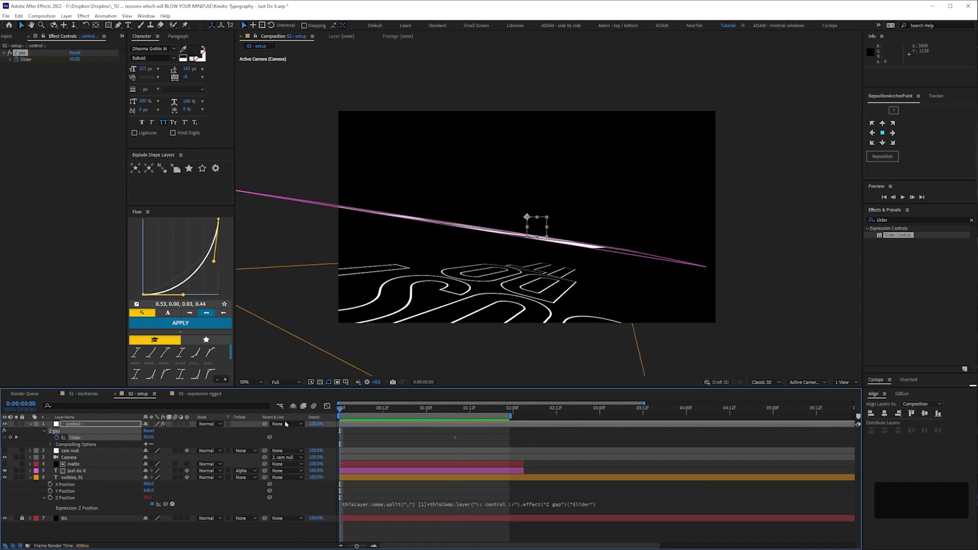
pyautogui.write('0')
pyautogui.press('Return')
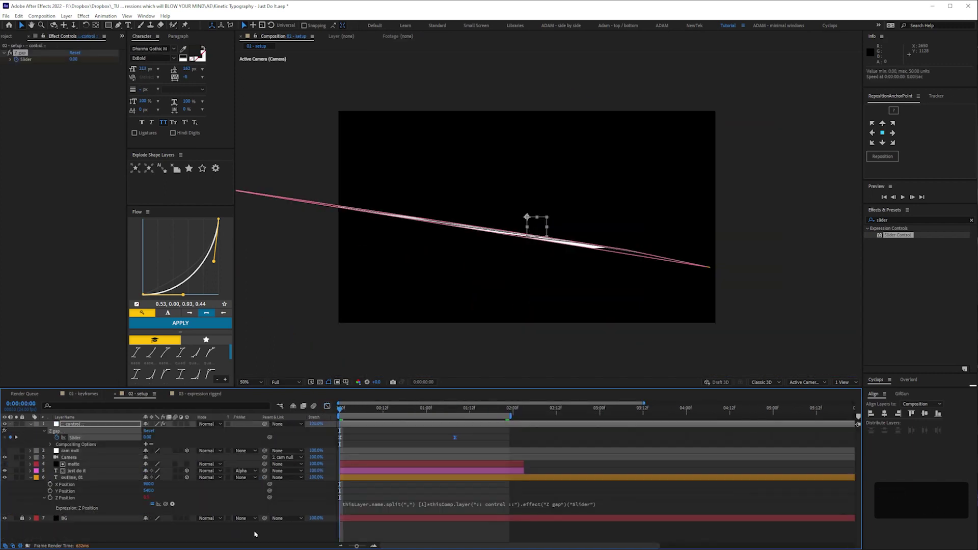
pyautogui.press('space')
# Step: Duplicate the outline, 01 layer eleven times to create outline layers 02 through 12
pyautogui.click(75, 478)
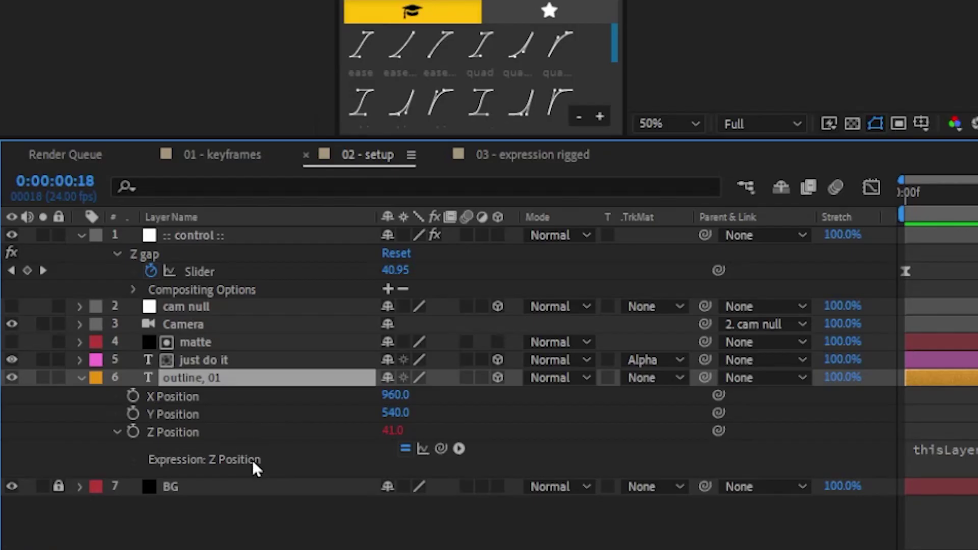
pyautogui.hotkey('ctrl', 'd')
pyautogui.hotkey('ctrl', 'd')
pyautogui.hotkey('ctrl', 'd')
pyautogui.hotkey('ctrl', 'd')
pyautogui.hotkey('ctrl', 'd')
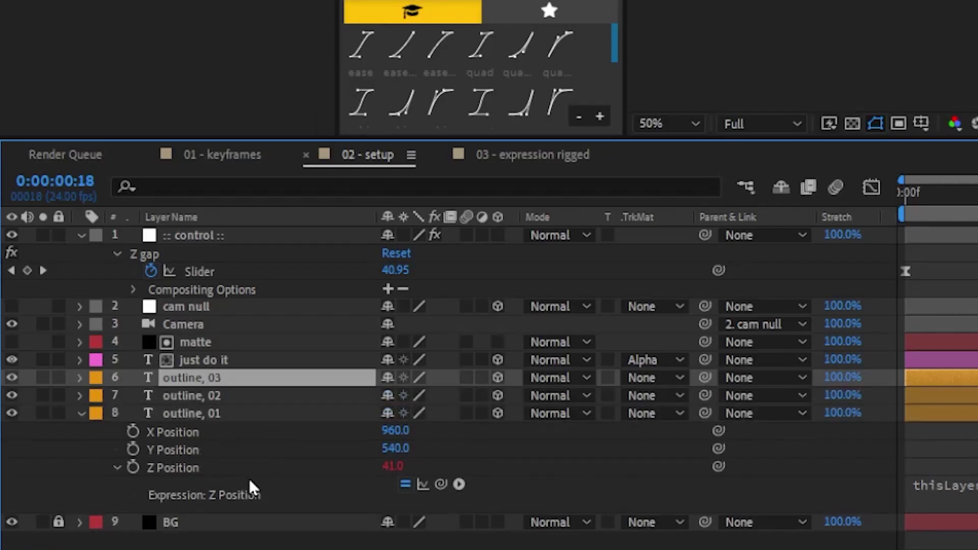
pyautogui.hotkey('ctrl', 'd')
pyautogui.hotkey('ctrl', 'd')
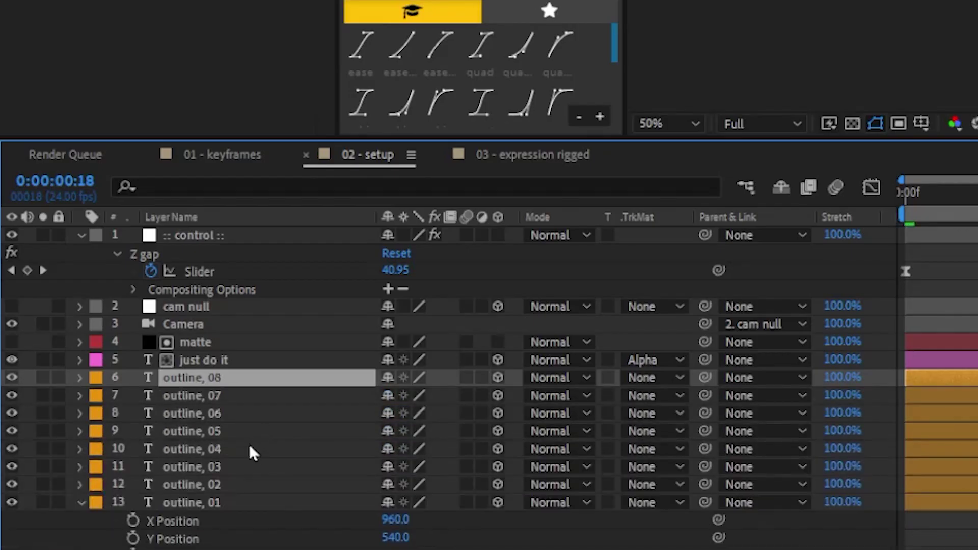
pyautogui.hotkey('ctrl', 'd')
pyautogui.hotkey('ctrl', 'd')
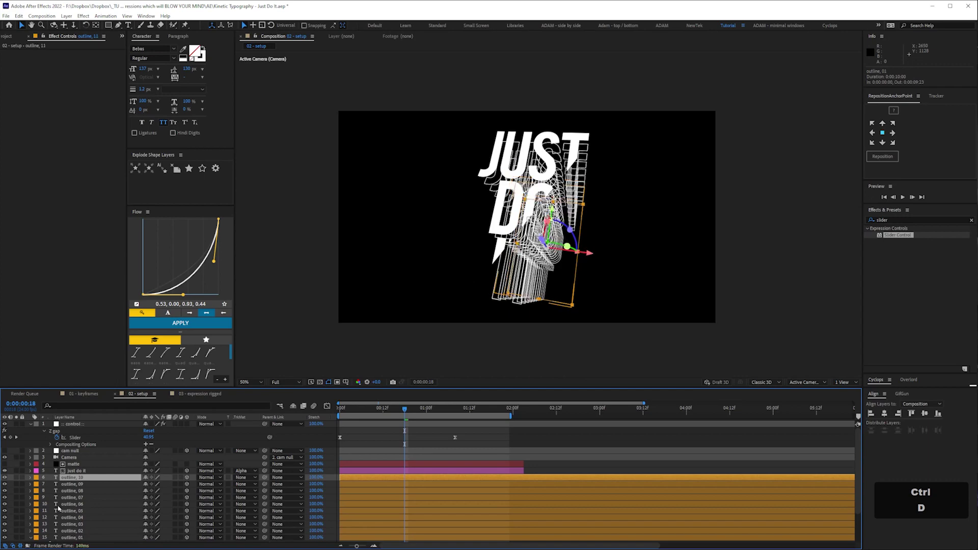
pyautogui.hotkey('ctrl', 'd')
pyautogui.hotkey('ctrl', 'd')
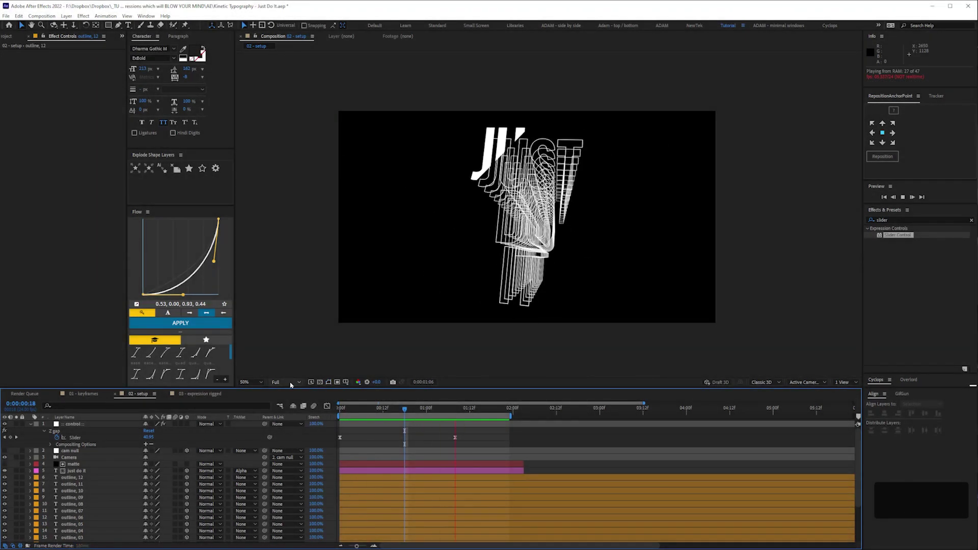
# Step: Shorten the Z gap slider animation by moving its end keyframe earlier to 0:00:00:19, and preview the result
pyautogui.press('space')
pyautogui.hotkey('shift', 'F3')
pyautogui.moveTo(455, 437); pyautogui.dragTo(397, 427)
pyautogui.hotkey('shift', 'F3')
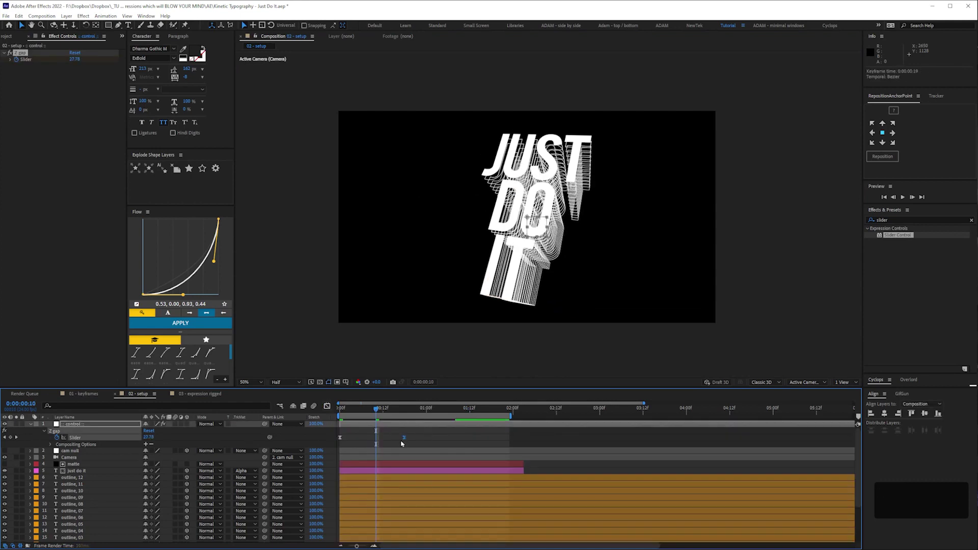
pyautogui.click(400, 442)
pyautogui.press('space')
pyautogui.moveTo(338, 437); pyautogui.dragTo(381, 414)
pyautogui.click(424, 428)
pyautogui.press('KP_0')
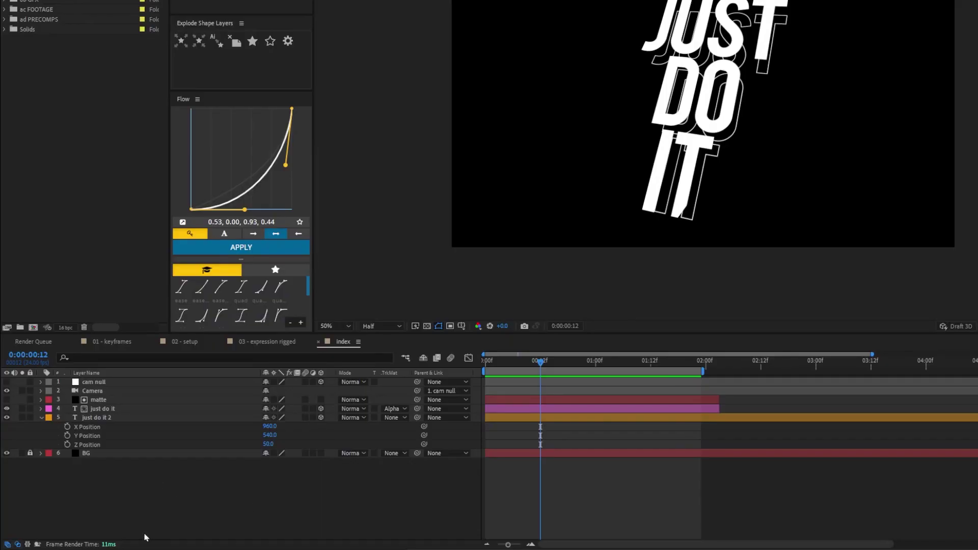
# Step: In the index composition, add the expression index to the Z Position of the just do it 2 layer
pyautogui.keyDown('alt'); pyautogui.click(66, 445); pyautogui.keyUp('alt')
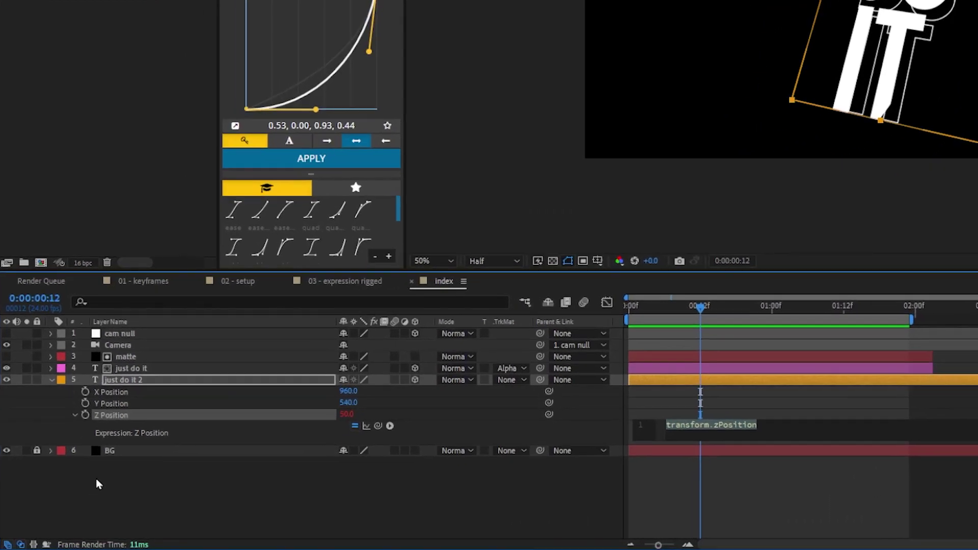
pyautogui.write('index')
pyautogui.press('Return')
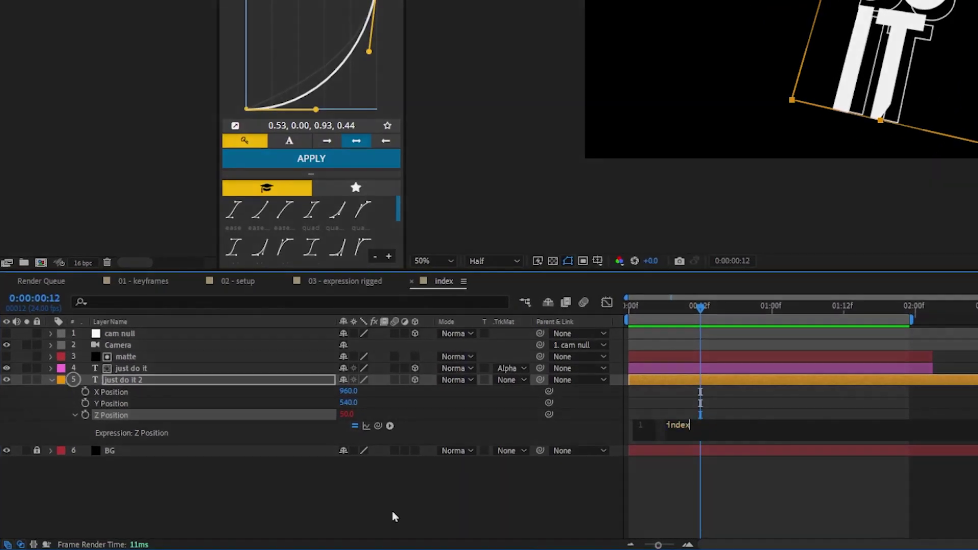
pyautogui.click(392, 517)
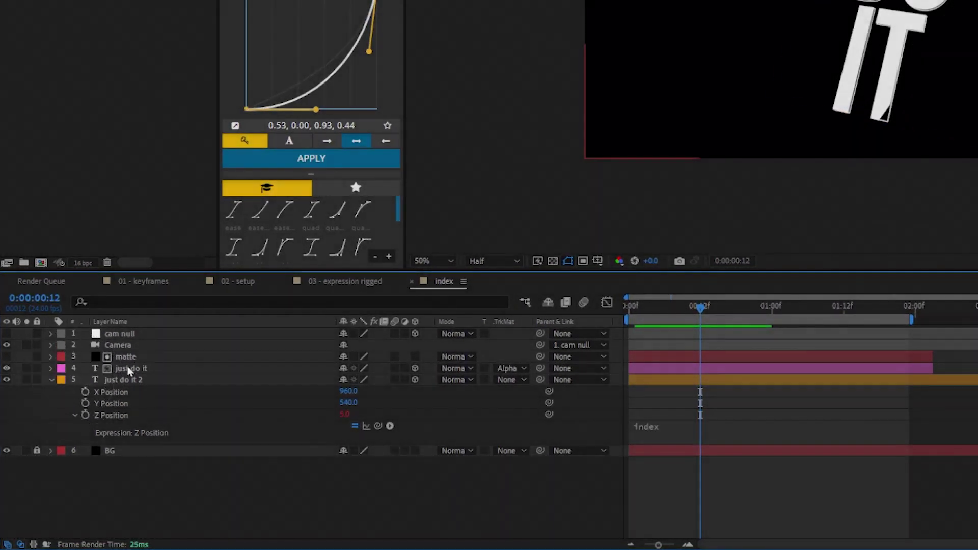
# Step: Add a temporary adjustment layer to test how layer order affects the index expression, and delete it
pyautogui.hotkey('ctrl', 'alt', 'y')
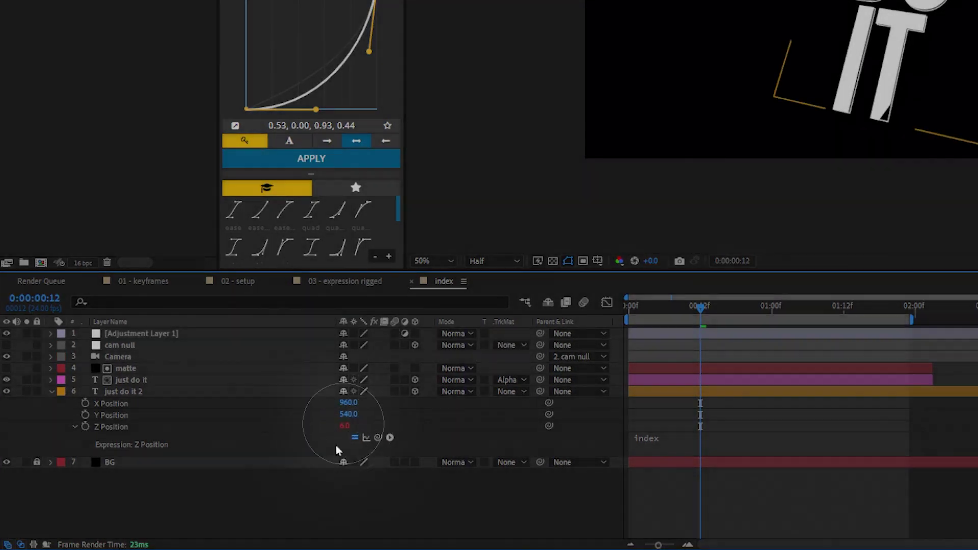
pyautogui.click(147, 338)
pyautogui.press('Delete')
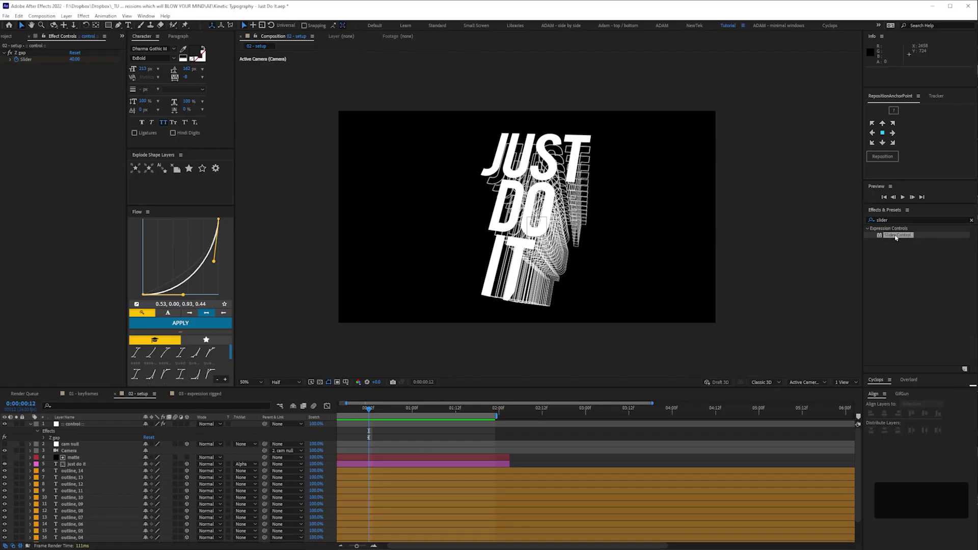
# Step: Add a second Slider Control named "show copies" to the control null in 02 - setup and set it to 4
pyautogui.moveTo(898, 234); pyautogui.dragTo(87, 192)
pyautogui.press('Return')
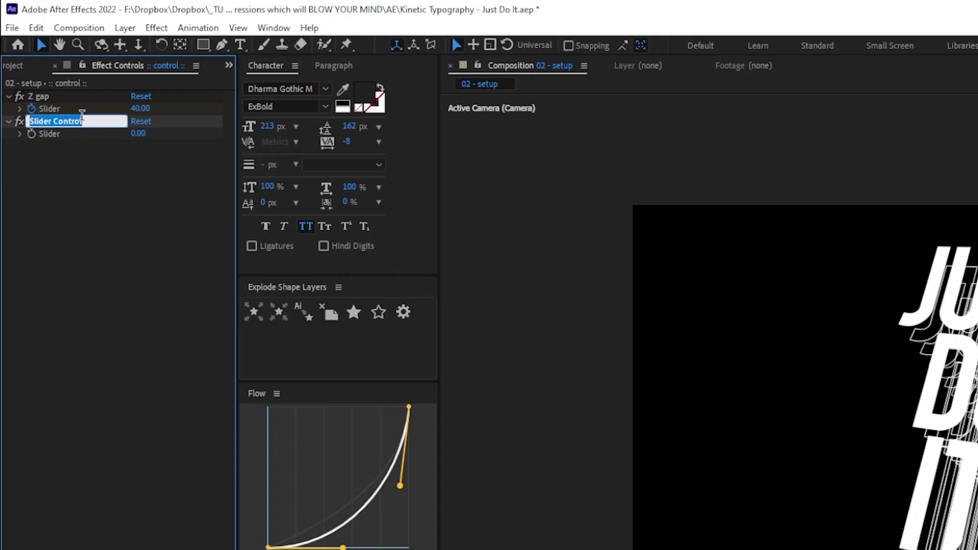
pyautogui.write('show copies')
pyautogui.press('Return')
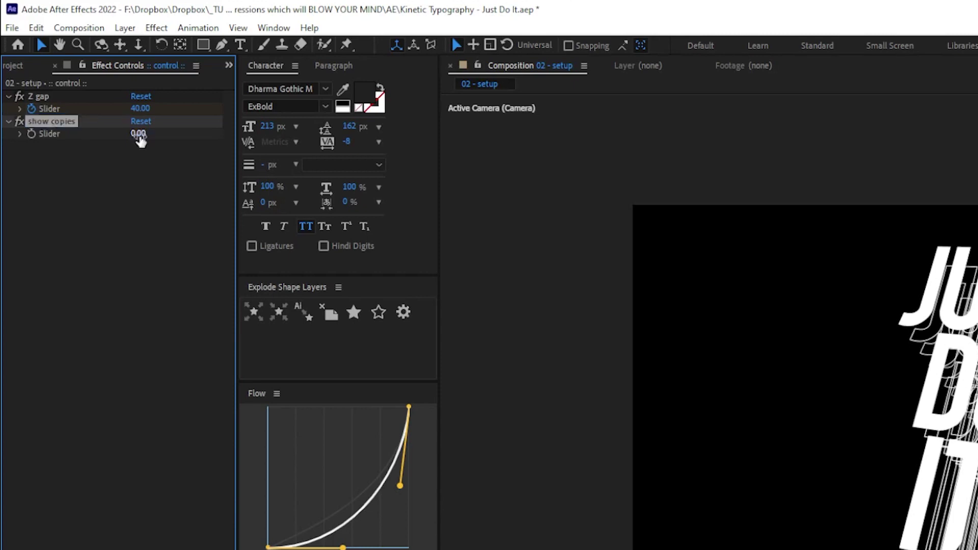
pyautogui.click(138, 133)
pyautogui.press('Return')
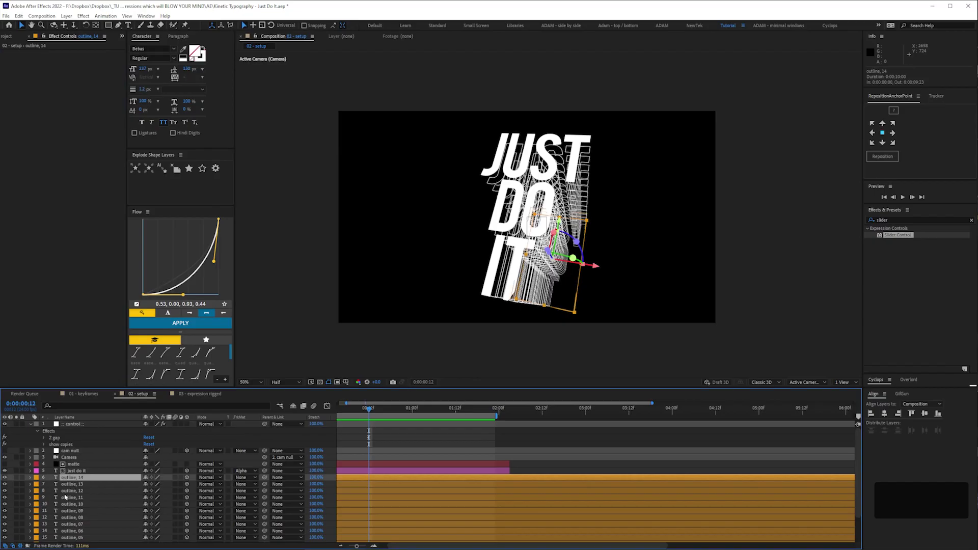
# Step: Copy the thisLayer.name.split(",") [1] part of the Z Position expression on the outline, 14 layer
pyautogui.press('t')
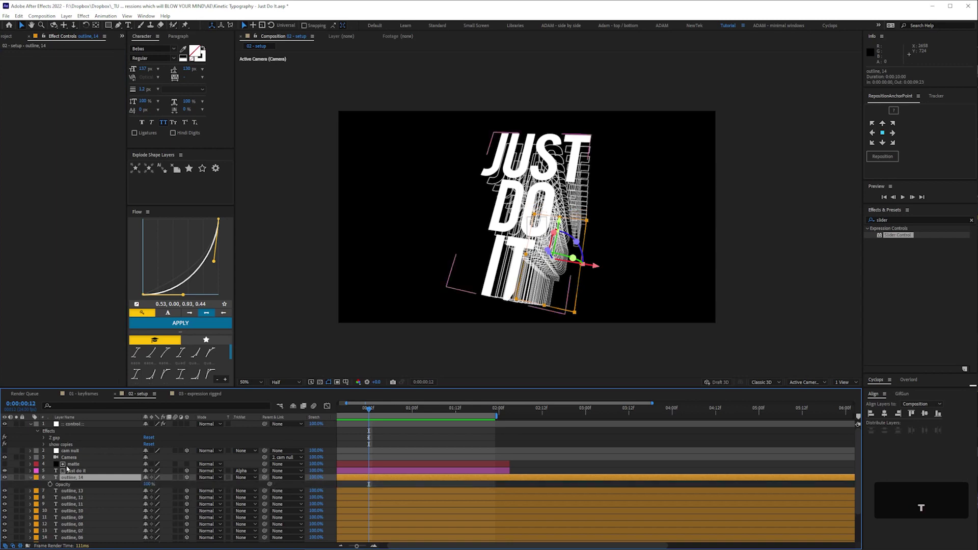
pyautogui.press('space')
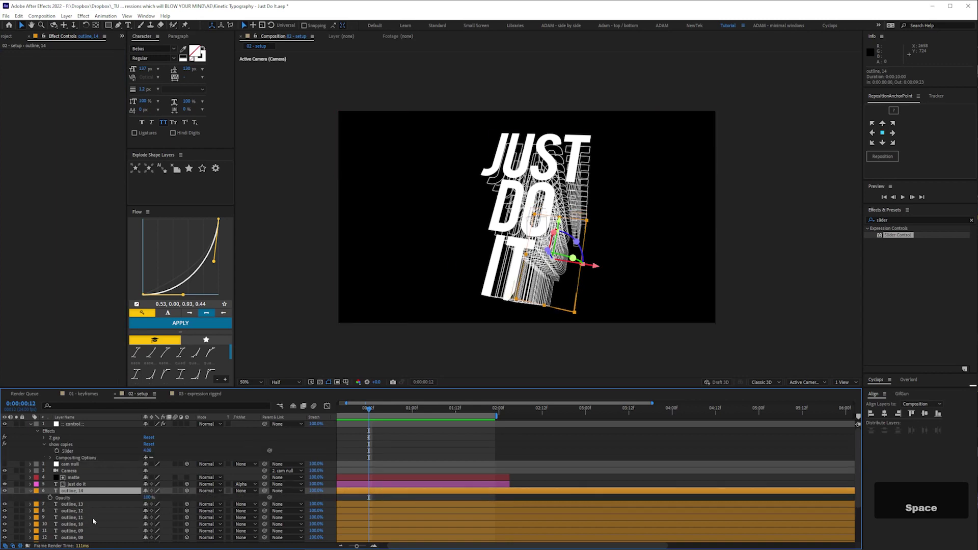
pyautogui.moveTo(94, 519)
pyautogui.mouseDown()
pyautogui.moveTo(96, 500)
pyautogui.moveTo(97, 524)
pyautogui.mouseUp()
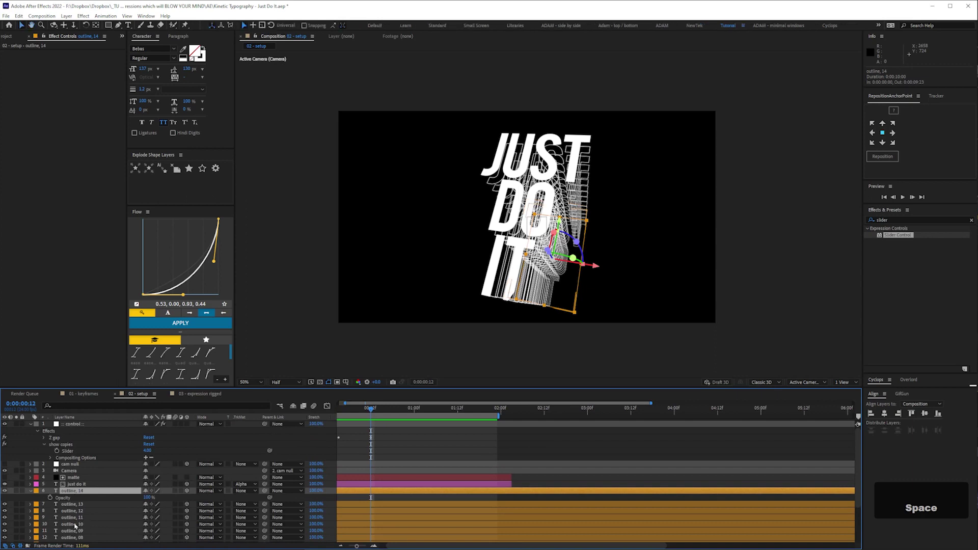
pyautogui.press('p')
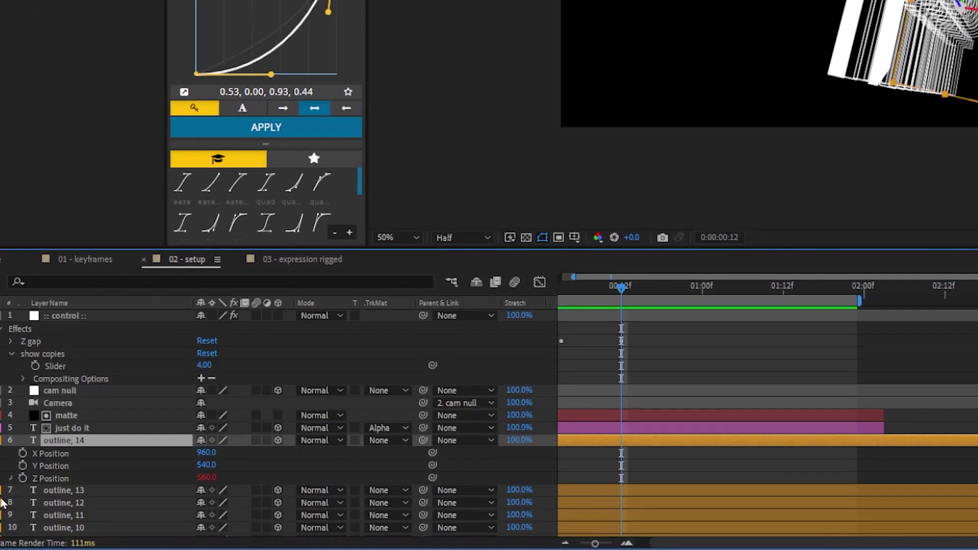
pyautogui.click(649, 497)
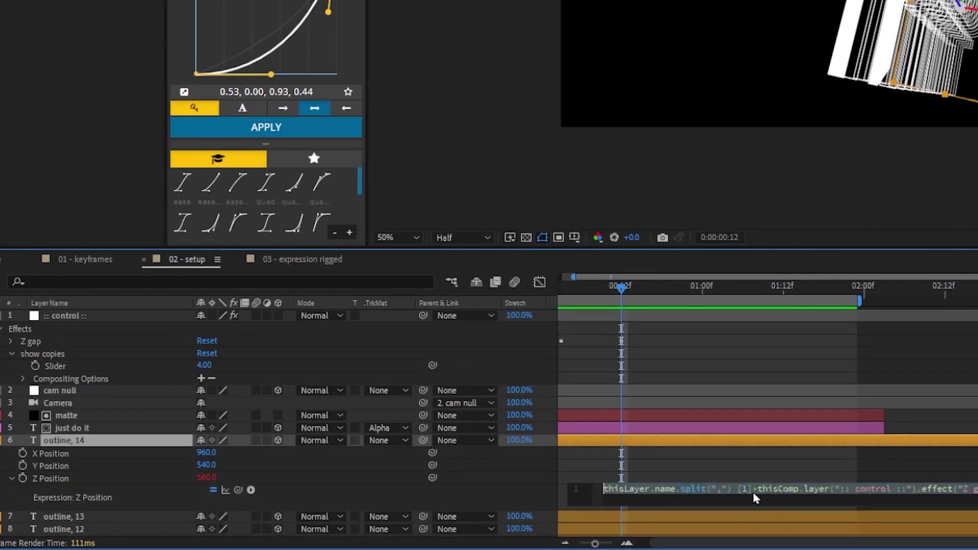
pyautogui.moveTo(753, 489); pyautogui.dragTo(539, 480)
pyautogui.hotkey('ctrl', 'c')
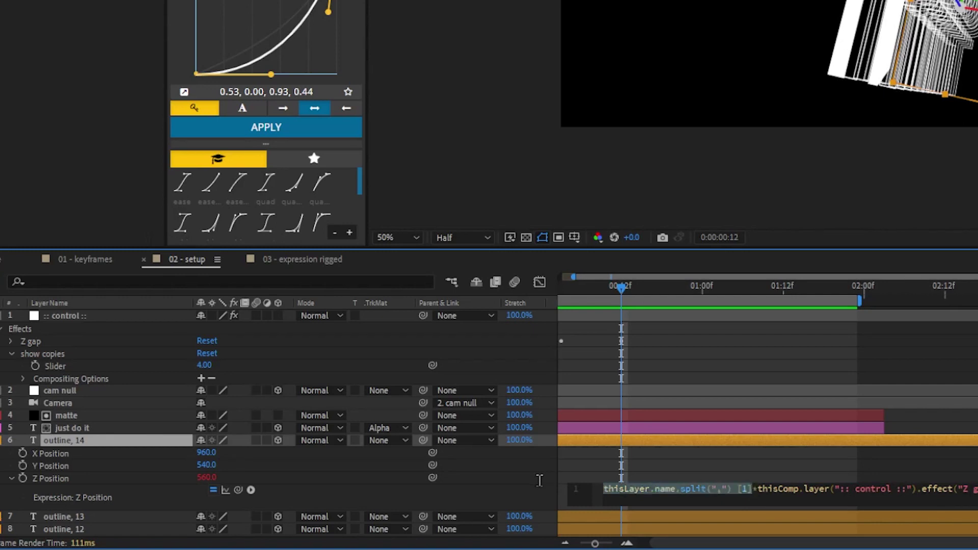
# Step: Start an Opacity expression on outline, 14 that defines x as thisLayer.name.split(",") [1]
pyautogui.click(61, 452)
pyautogui.press('t')
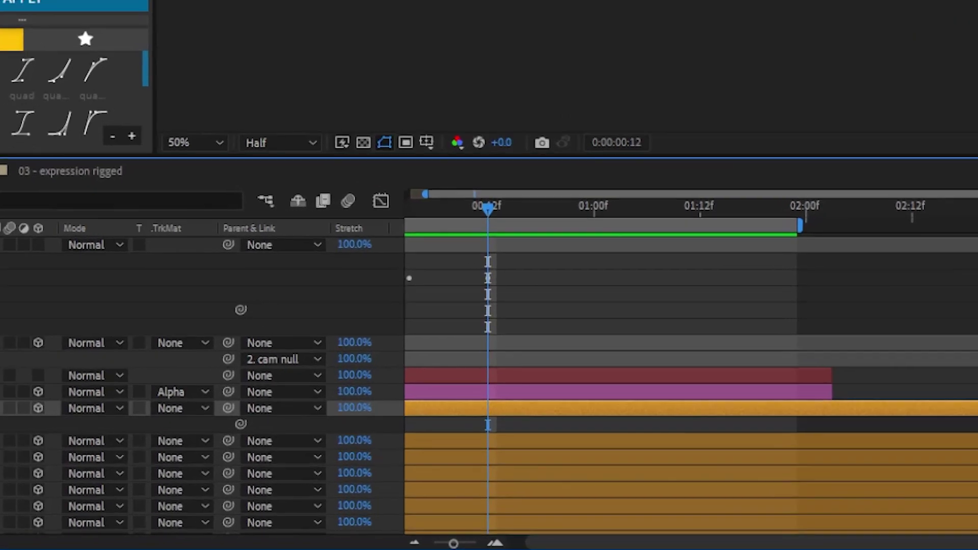
pyautogui.keyDown('alt'); pyautogui.click(22, 453); pyautogui.keyUp('alt')
pyautogui.write('x =')
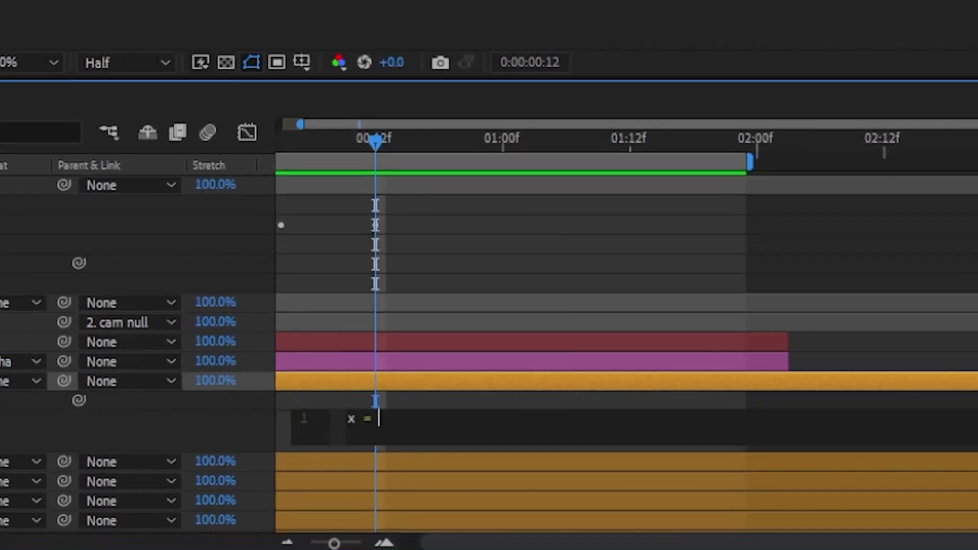
pyautogui.hotkey('ctrl', 'v')
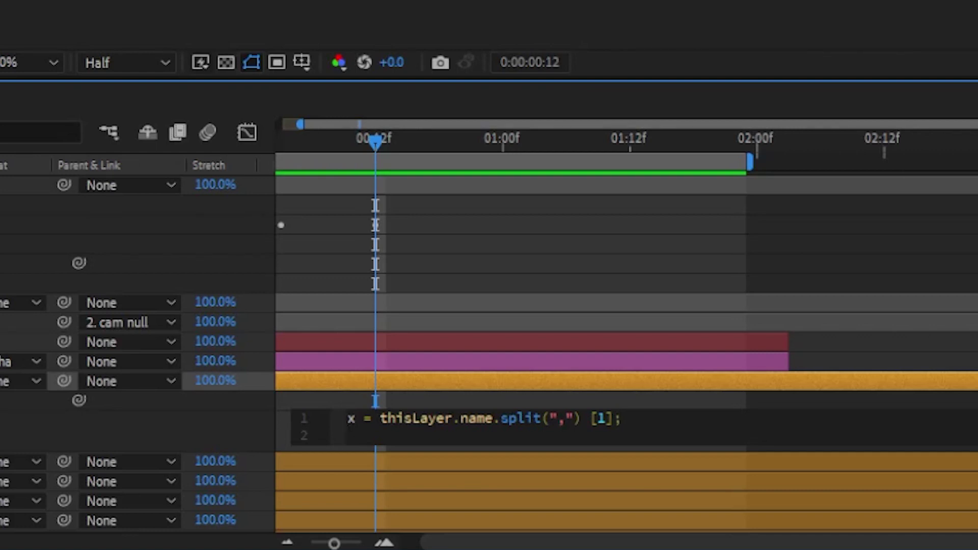
# Step: Add a second expression line defining sc as the control null's show copies slider, using a pick-whip link
pyautogui.write('sc')
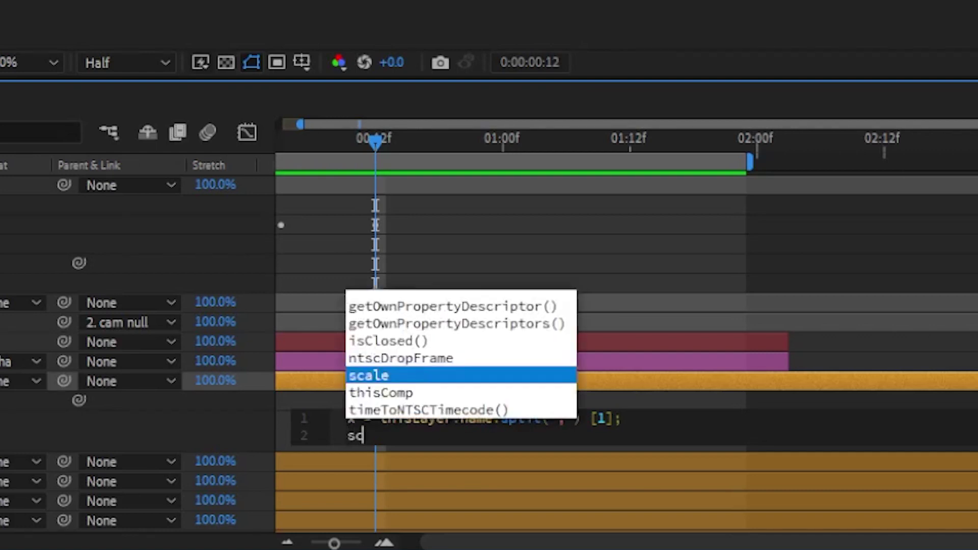
pyautogui.write(' =')
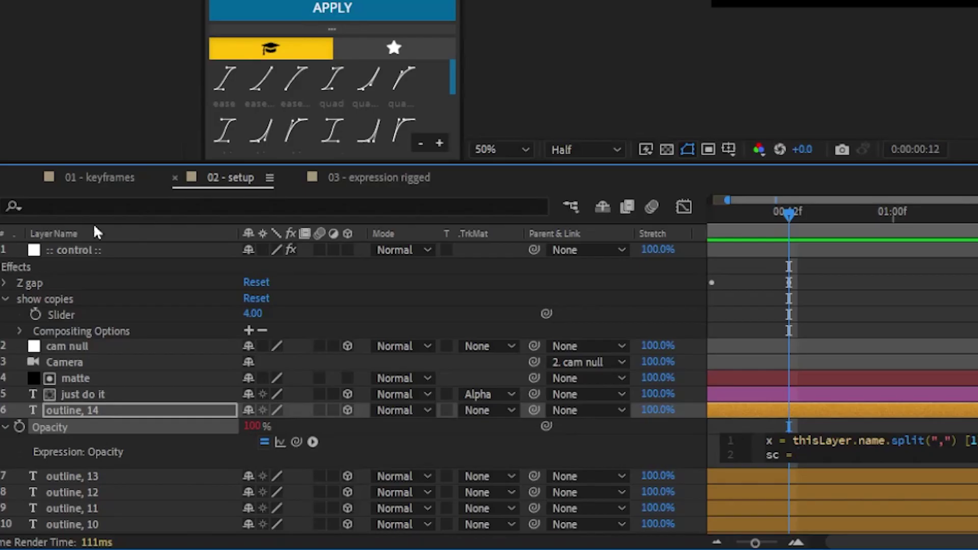
pyautogui.moveTo(298, 443); pyautogui.dragTo(61, 316)
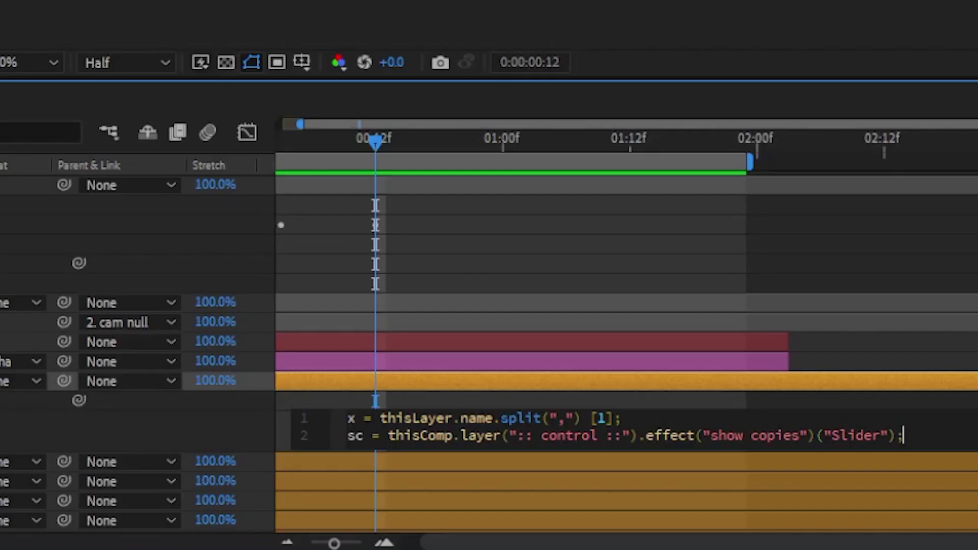
pyautogui.write(';')
pyautogui.press('Return')
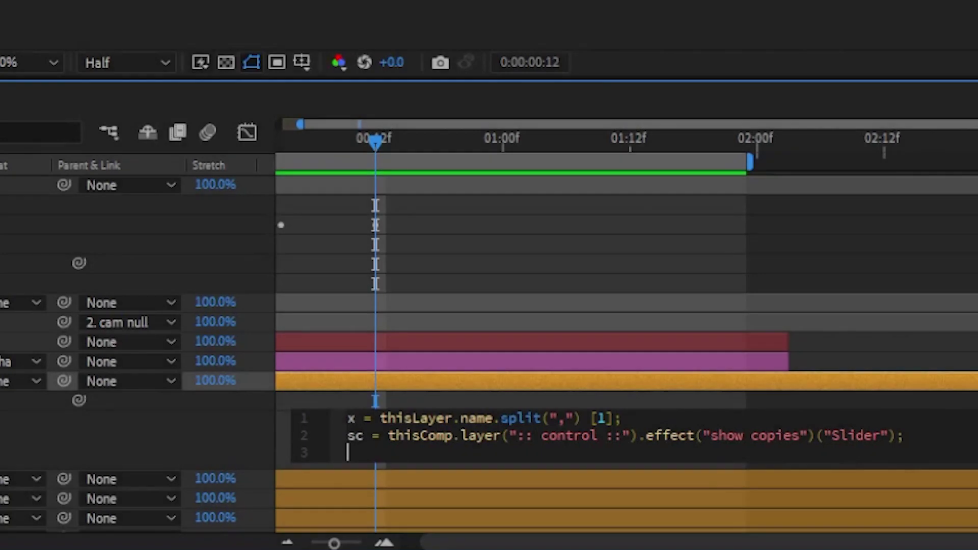
# Step: Finish the Opacity expression with the condition if(x>sc) 0 else 100; and apply it
pyautogui.write('if')
pyautogui.write('(')
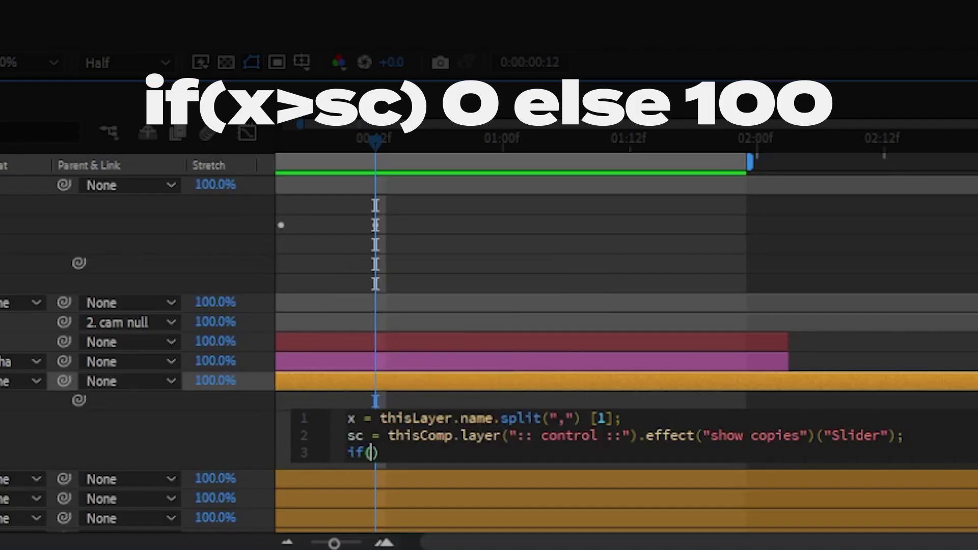
pyautogui.write('x>sc)')
pyautogui.write('0 e')
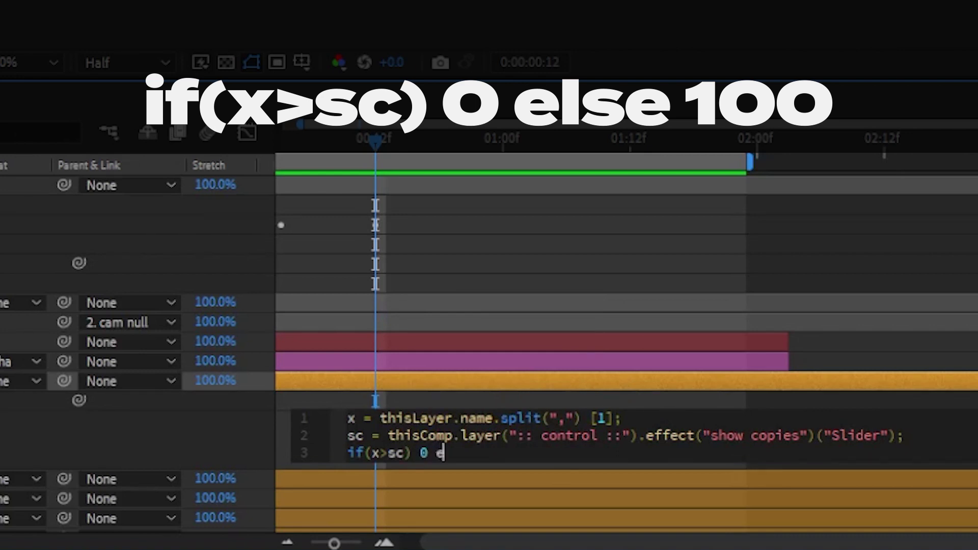
pyautogui.write('lse ')
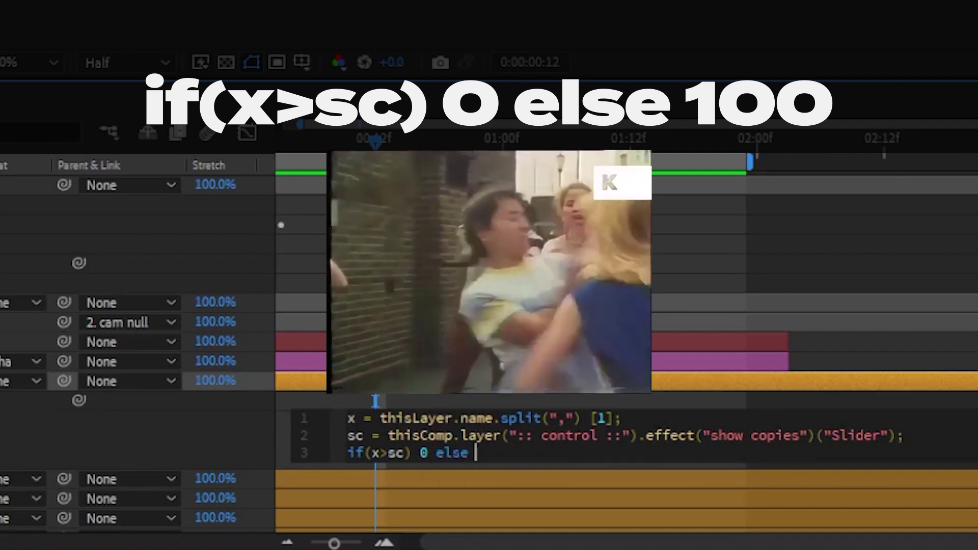
pyautogui.write('100;')
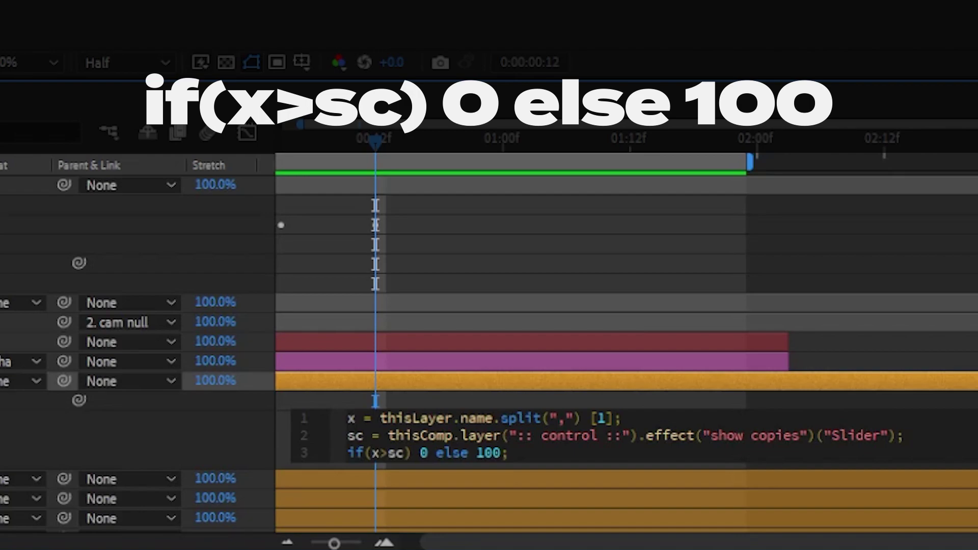
pyautogui.press('KP_Enter')
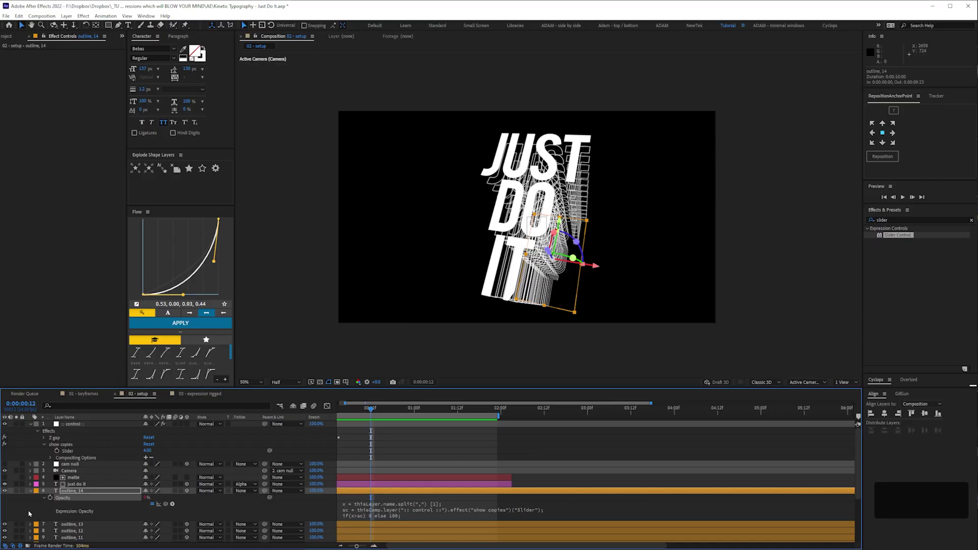
# Step: Copy the Opacity property with its expression from outline, 14 and paste it onto outline, 05 and outline, 04
pyautogui.click(127, 453)
pyautogui.click(128, 446)
pyautogui.hotkey('ctrl', 'c')
pyautogui.press('space')
pyautogui.scroll(-3, 92, 519)
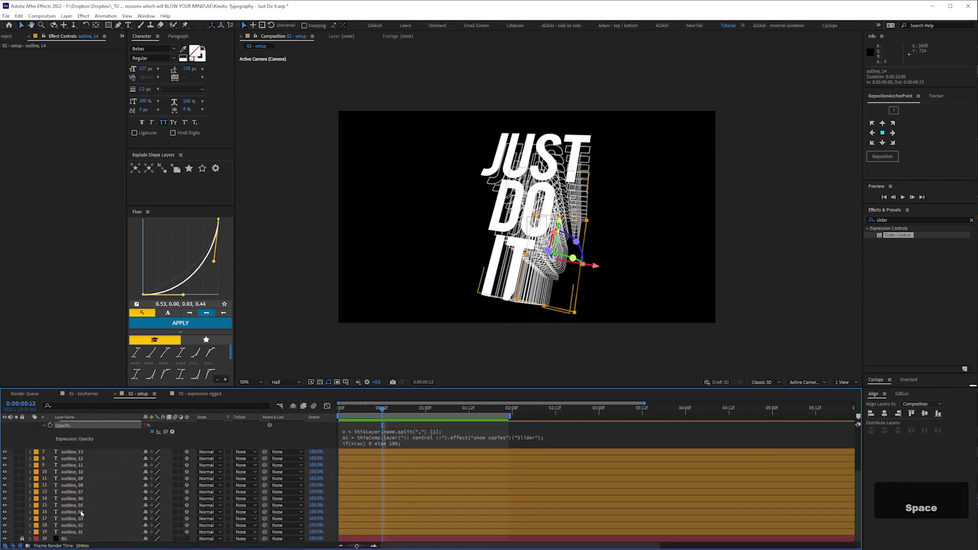
pyautogui.click(81, 512)
pyautogui.keyDown('shift'); pyautogui.click(80, 506); pyautogui.keyUp('shift')
pyautogui.press('t')
pyautogui.press('F2')
pyautogui.click(65, 513)
pyautogui.keyDown('shift'); pyautogui.click(67, 526); pyautogui.keyUp('shift')
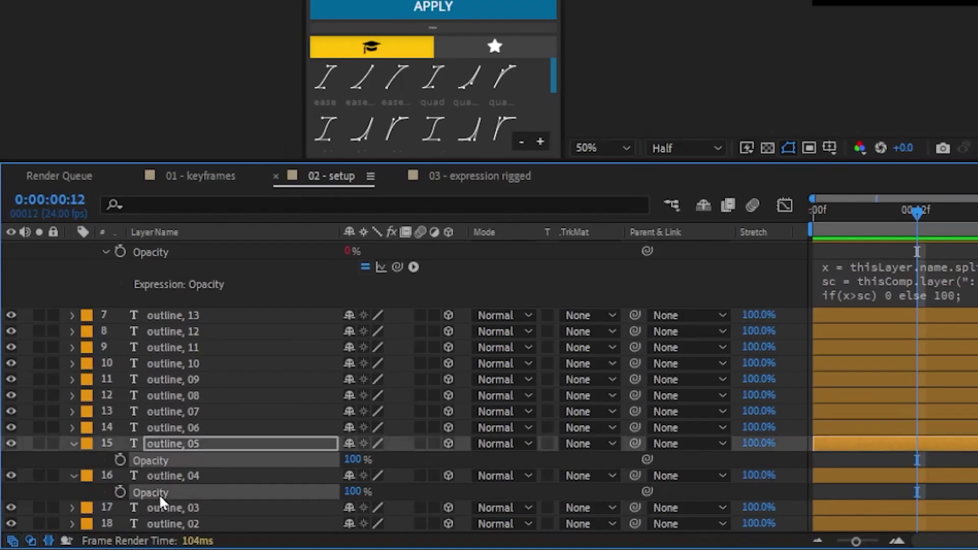
pyautogui.hotkey('ctrl', 'v')
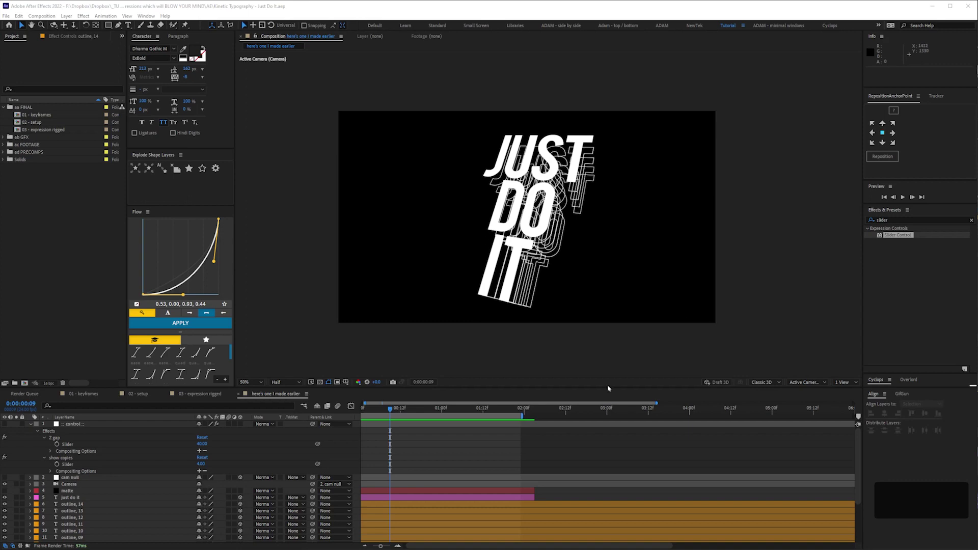
# Step: In the "here's one I made earlier" composition, duplicate the outline, 14 layer repeatedly to create outline layers 15 through 80
pyautogui.click(79, 504)
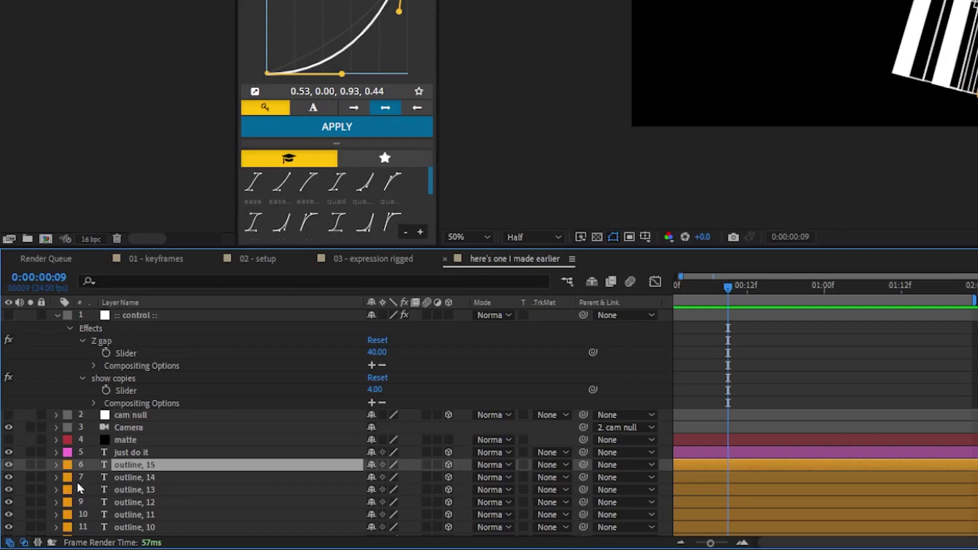
pyautogui.hotkey('ctrl', 'd')
pyautogui.hotkey('ctrl', 'd')
pyautogui.hotkey('ctrl', 'd')
pyautogui.hotkey('ctrl', 'd')
pyautogui.hotkey('ctrl', 'd')
pyautogui.hotkey('ctrl', 'd')
pyautogui.hotkey('ctrl', 'd')
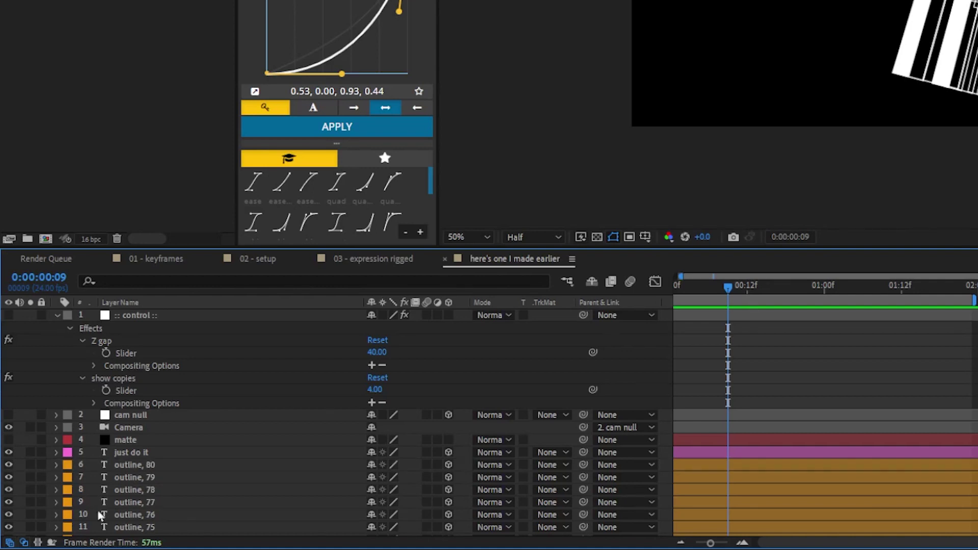
# Step: Keyframe the show copies slider from 0 at the first frame to 80 at 0:00:01:01 and preview the animation
pyautogui.click(375, 391)
pyautogui.press('Return')
pyautogui.press('space')
pyautogui.keyDown('shift'); pyautogui.click(678, 291); pyautogui.keyUp('shift')
pyautogui.click(448, 415)
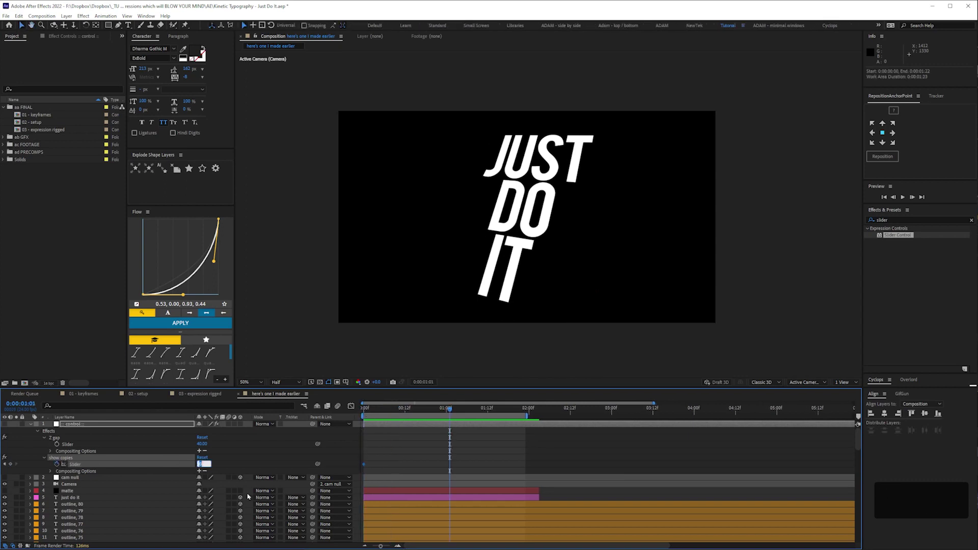
pyautogui.press('space')
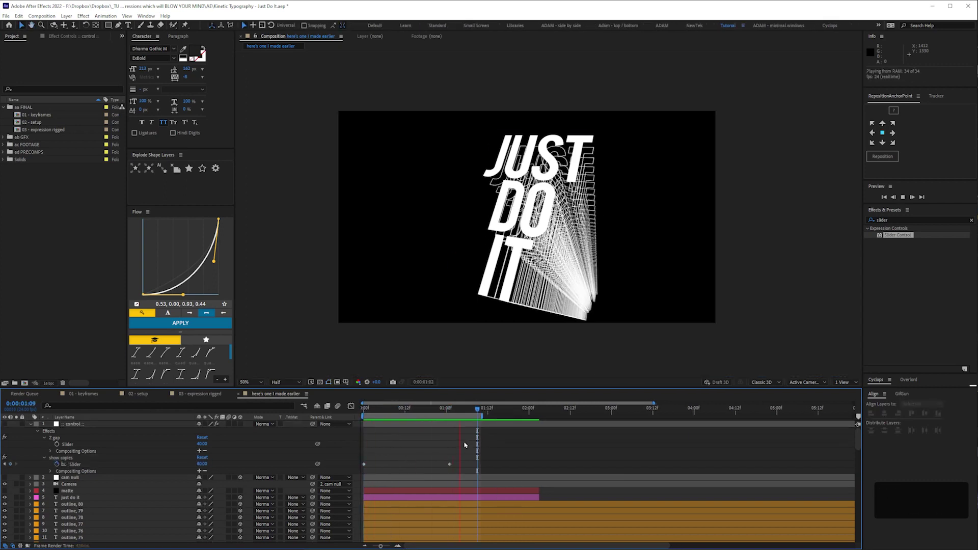
pyautogui.press('space')
# Step: Apply Easy Ease to both show copies keyframes, check their curve in the graph editor and preview the result
pyautogui.moveTo(461, 457); pyautogui.dragTo(350, 476)
pyautogui.press('F9')
pyautogui.click(350, 406)
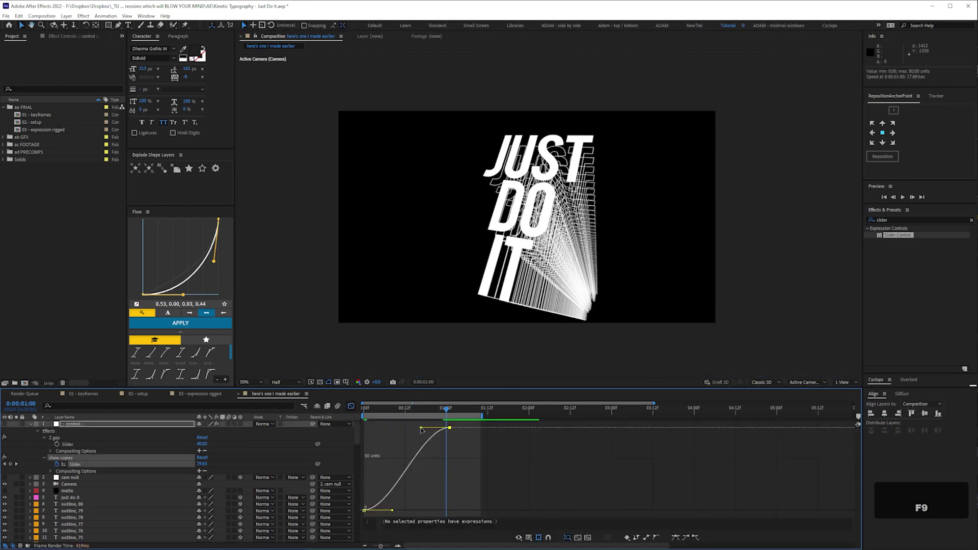
pyautogui.hotkey('shift', 'F3')
pyautogui.press('space')
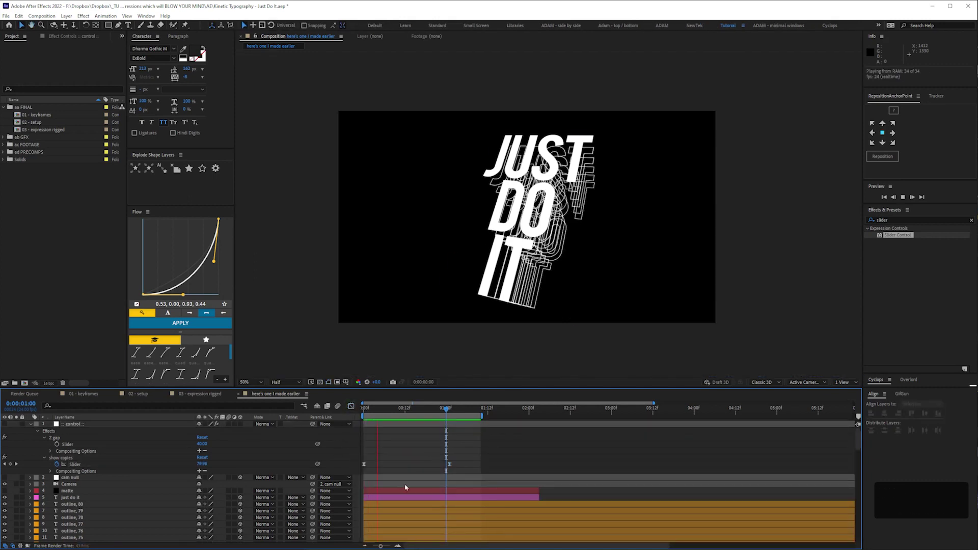
pyautogui.press('space')
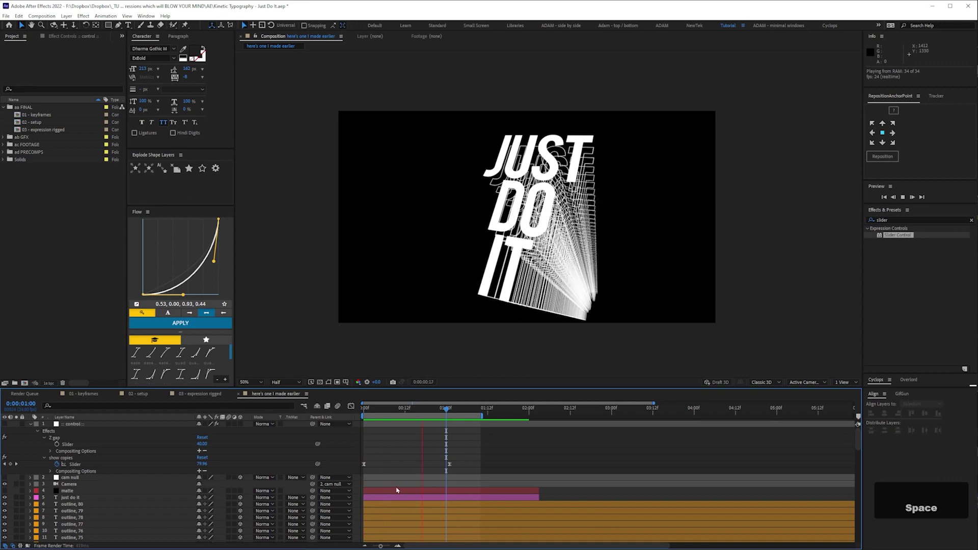
# Step: Set the control null's Z gap slider to 80 and preview the animation
pyautogui.click(202, 444)
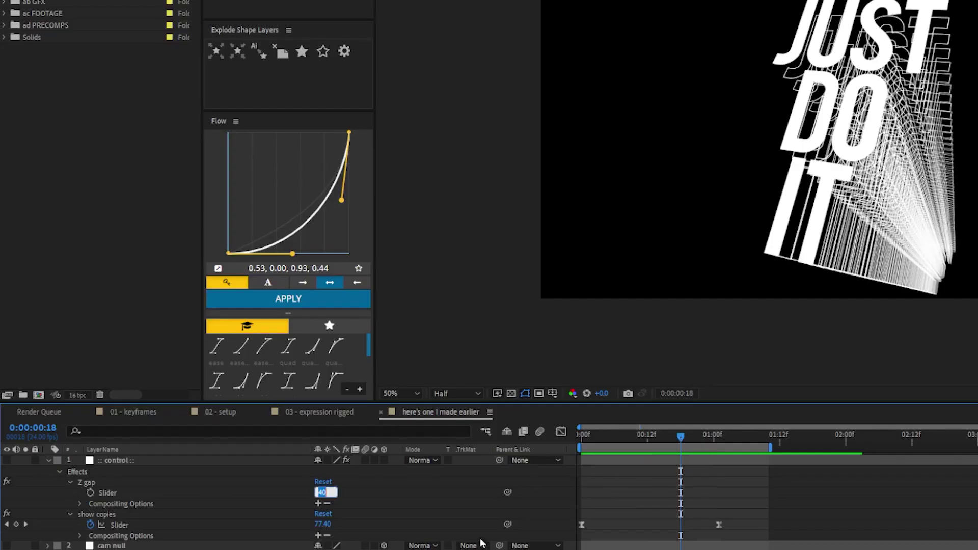
pyautogui.press('Return')
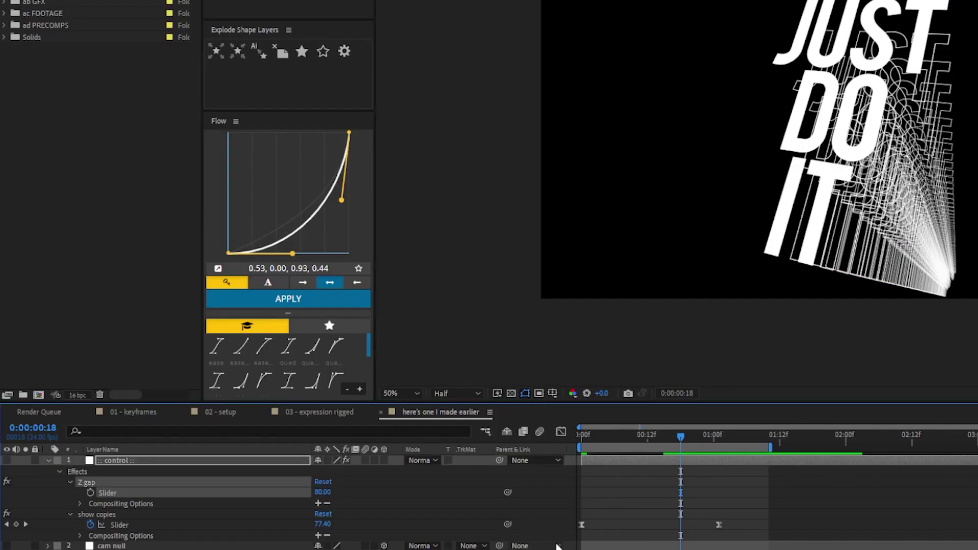
pyautogui.press('KP_0')
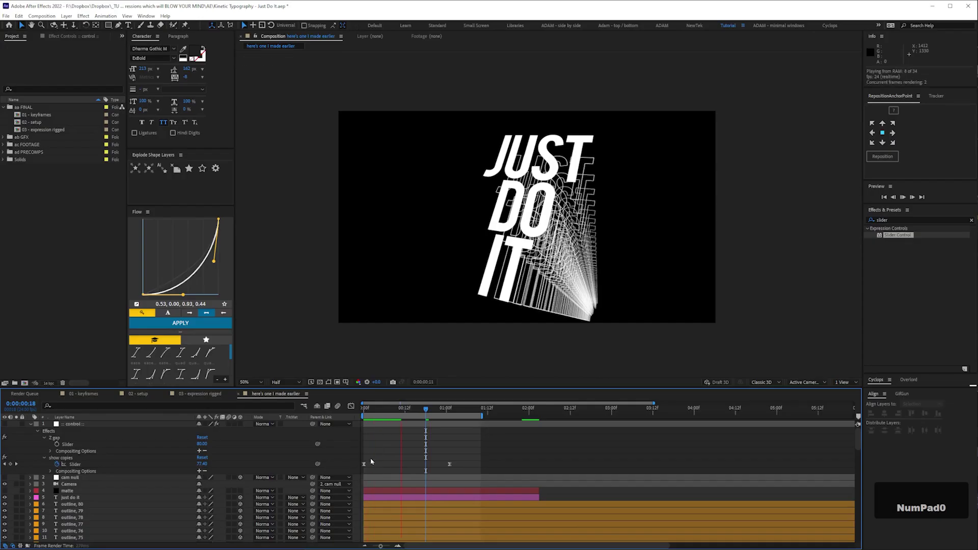
pyautogui.press('space')
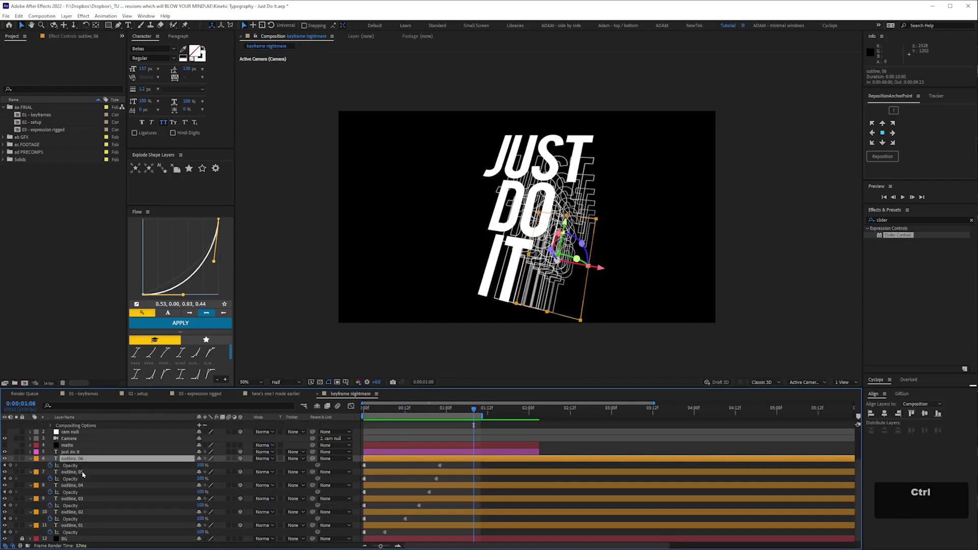
# Step: In the "keyframe nightmare" composition, duplicate the outline, 06 layer and move the copy's second Opacity keyframe slightly later
pyautogui.hotkey('ctrl', 'd')
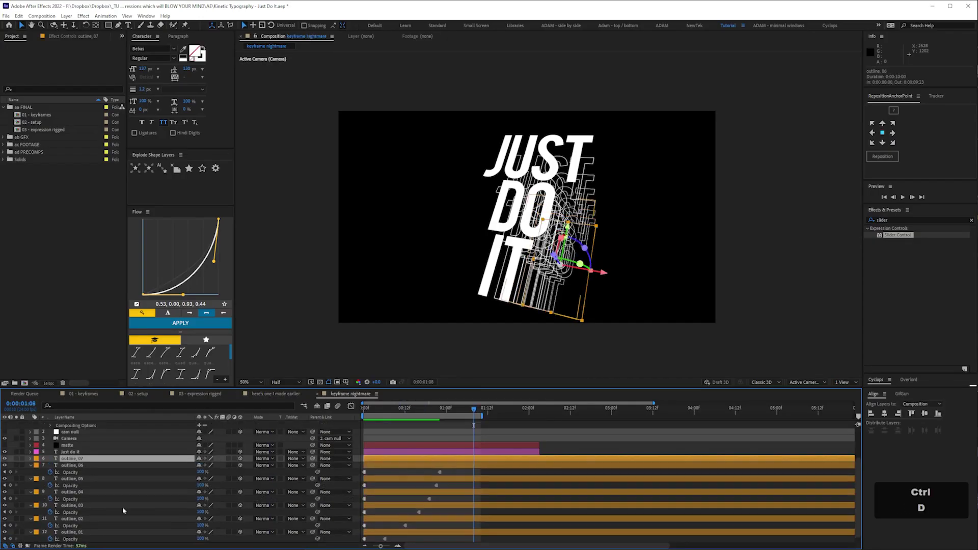
pyautogui.press('u')
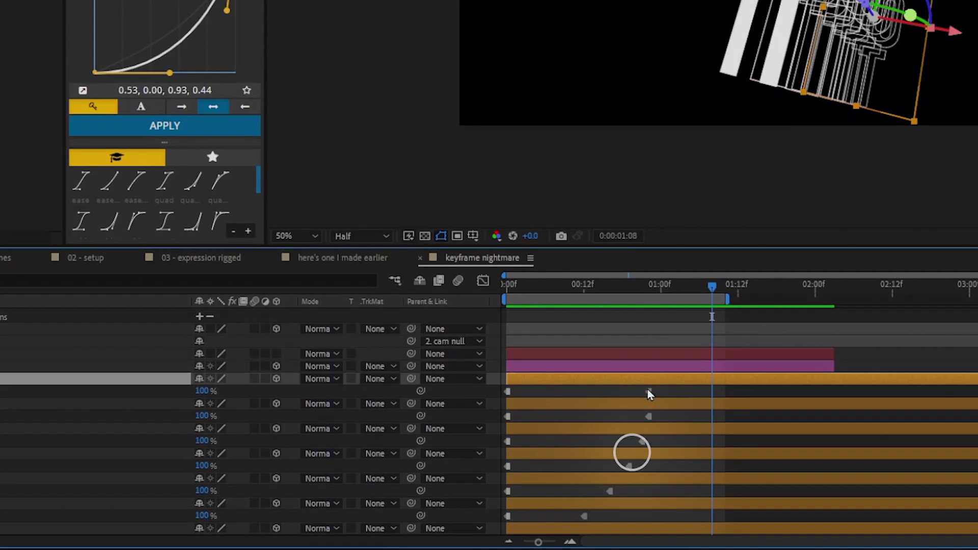
pyautogui.moveTo(439, 465); pyautogui.dragTo(443, 466)
# Step: Move the second Opacity keyframes of the lower outline layers later to tighten their stagger, and preview the timing
pyautogui.moveTo(669, 393); pyautogui.dragTo(576, 522)
pyautogui.moveTo(586, 512); pyautogui.dragTo(602, 521)
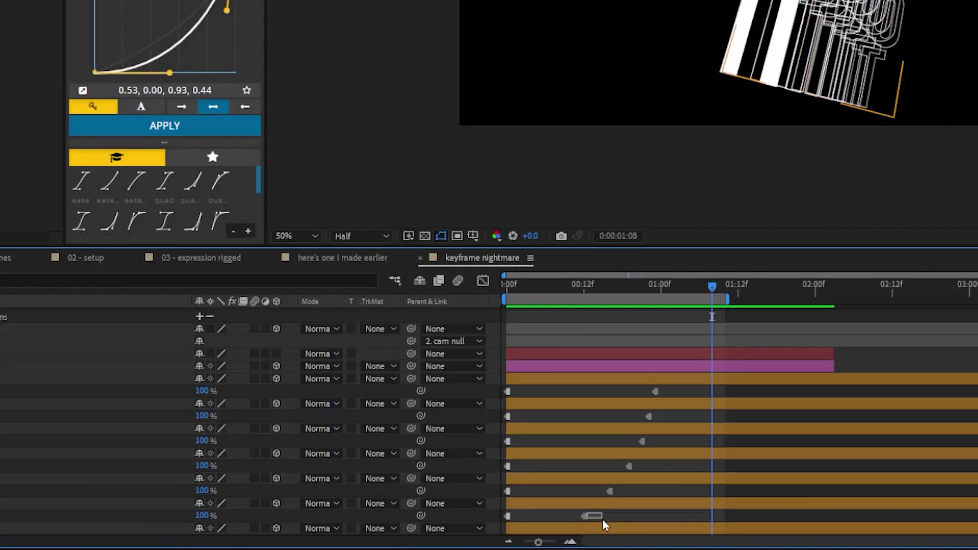
pyautogui.moveTo(672, 391); pyautogui.dragTo(622, 524)
pyautogui.click(670, 421)
pyautogui.click(667, 381)
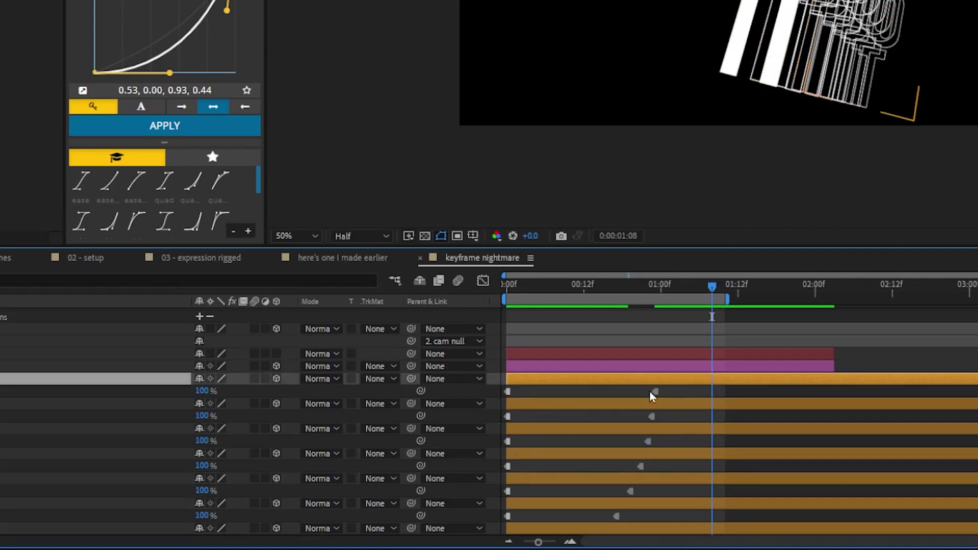
pyautogui.press('space')
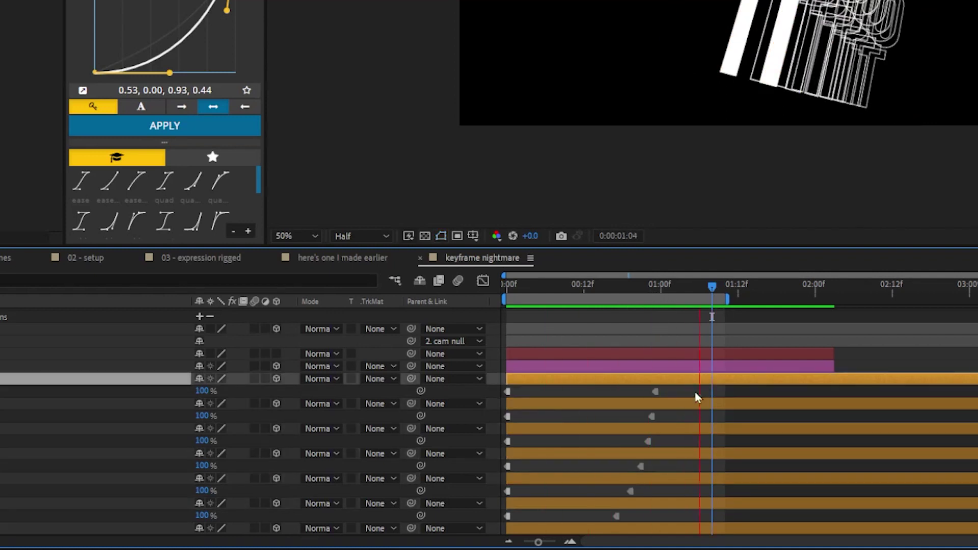
pyautogui.press('space')
pyautogui.click(675, 398)
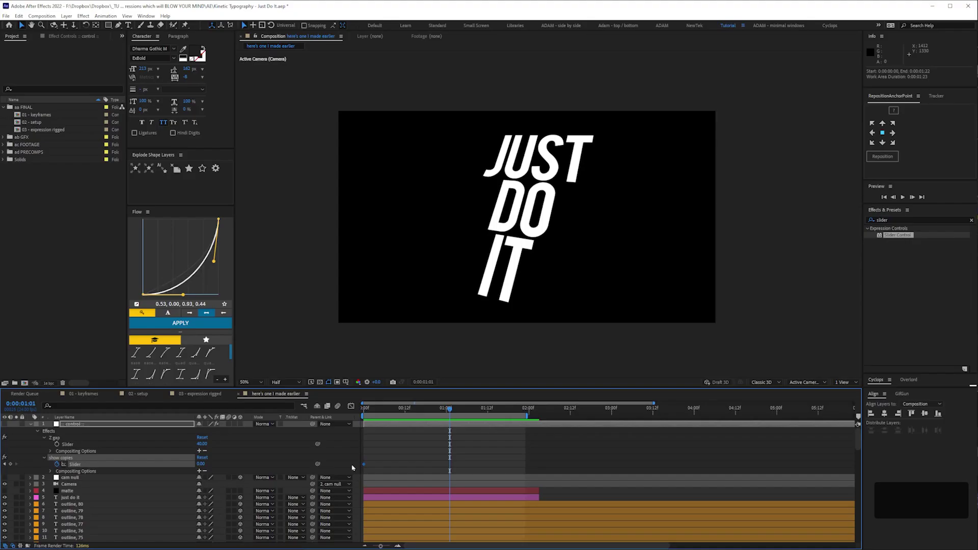
pyautogui.press('Return')
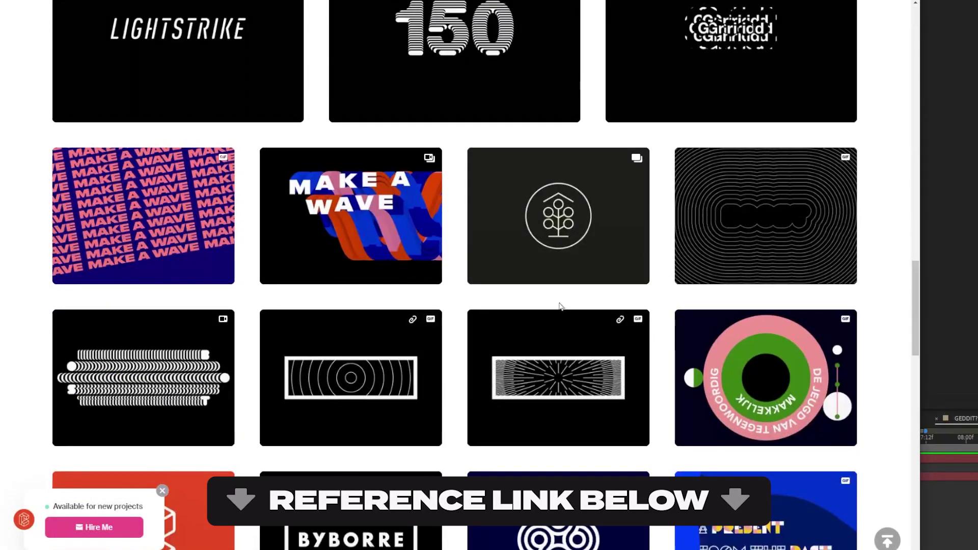
pyautogui.click(390, 253)
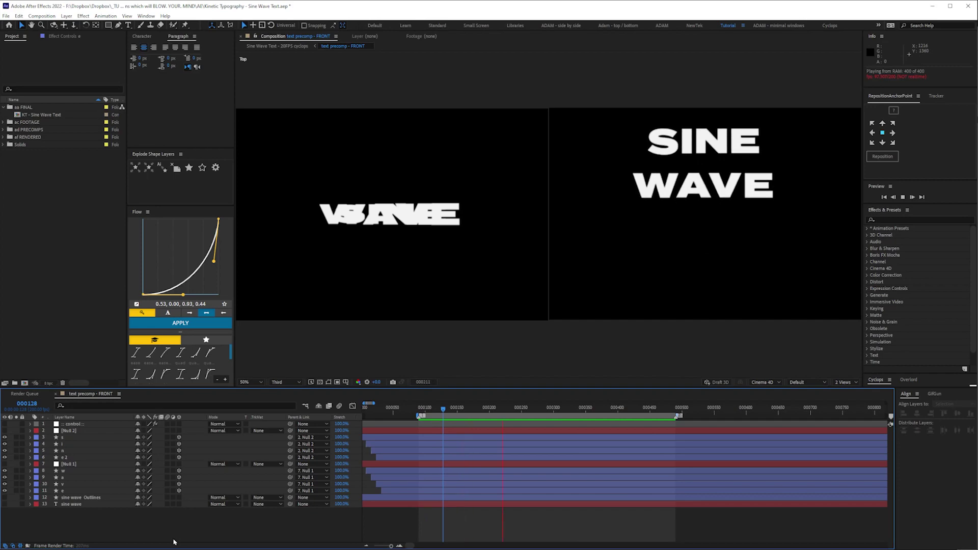
# Step: Examine the frame rate and 3D renderer in the text precomp - FRONT composition settings, leaving them unchanged
pyautogui.hotkey('ctrl', 'k')
pyautogui.moveTo(265, 81); pyautogui.dragTo(581, 131)
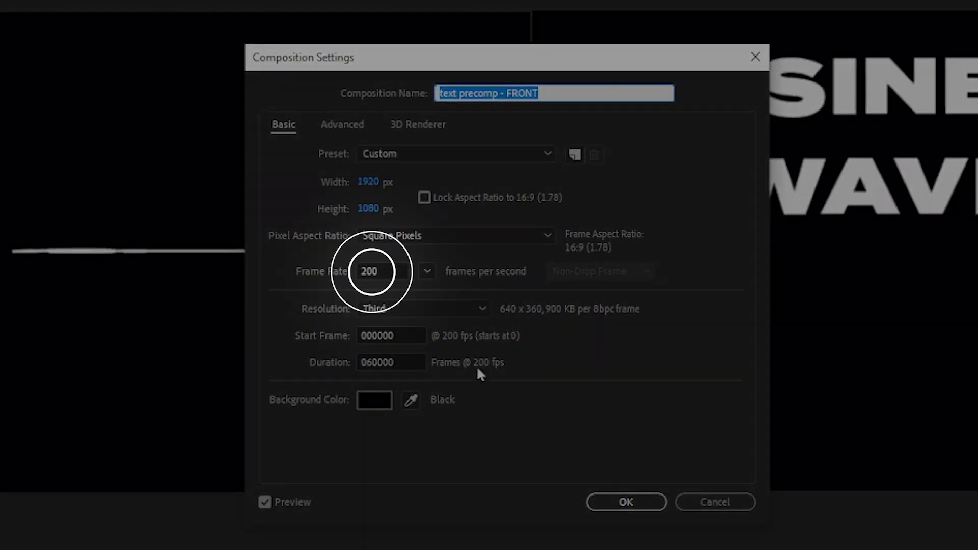
pyautogui.click(424, 127)
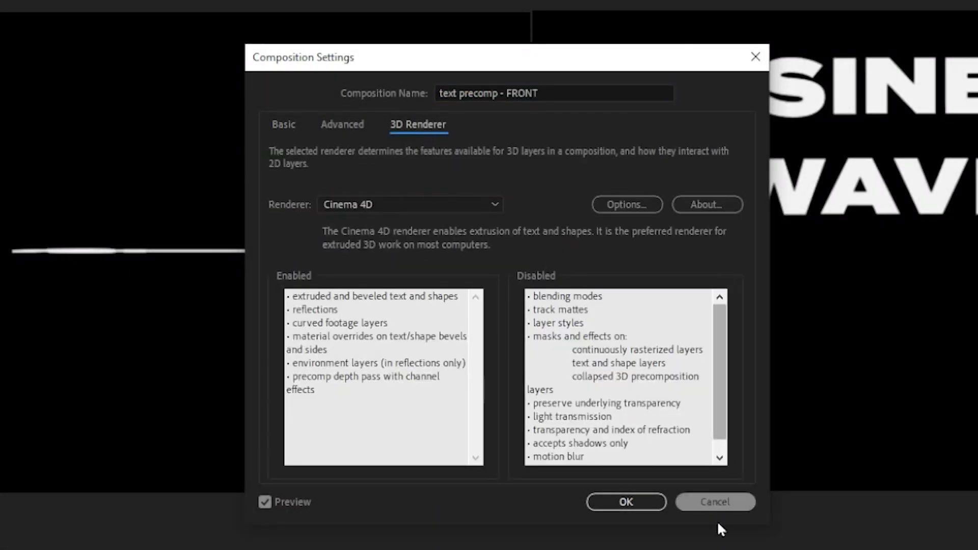
pyautogui.press('Escape')
# Step: Reveal the modified properties and expressions of the final e letter layer in WAVE
pyautogui.click(63, 491)
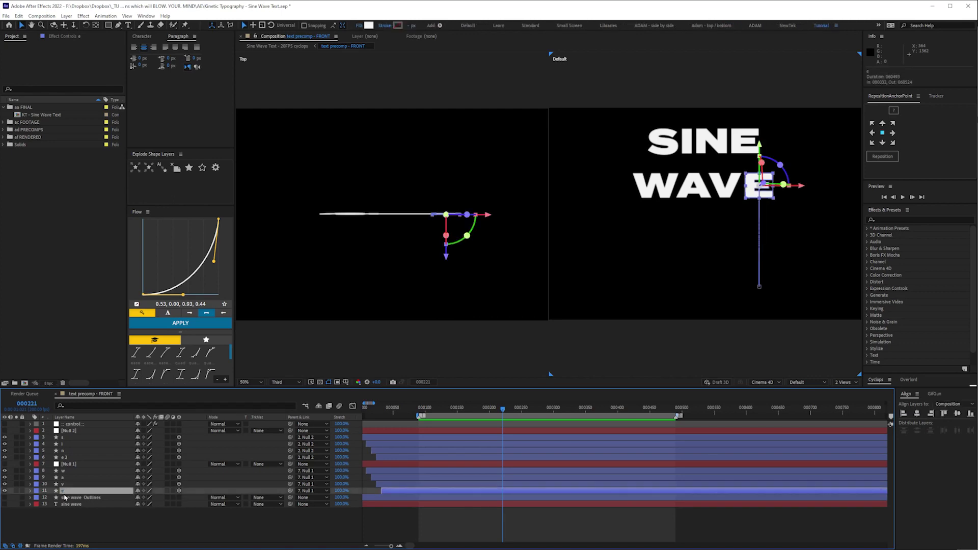
pyautogui.press('u')
pyautogui.press('u')
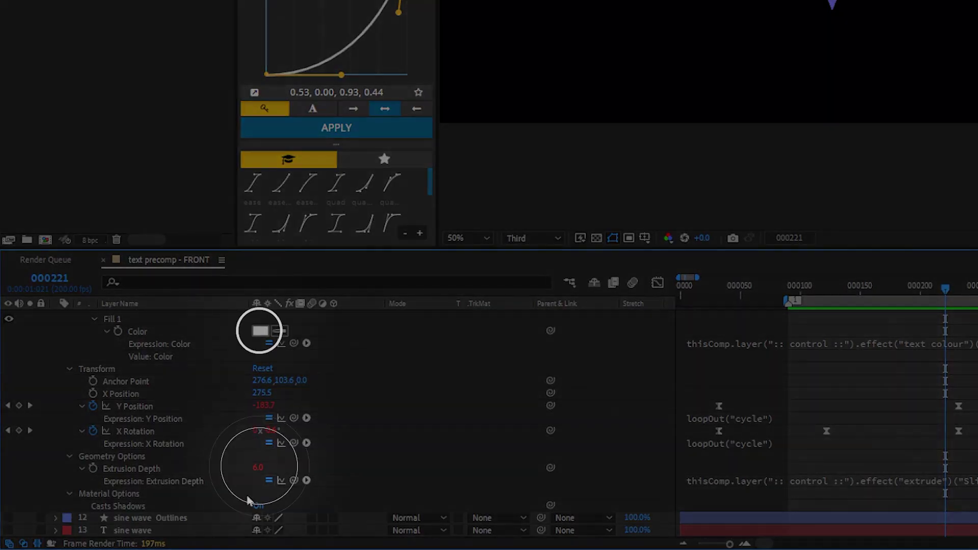
# Step: Try a different extrude value on the control layer, undo it, and inspect the text colour control's colour picker
pyautogui.click(76, 424)
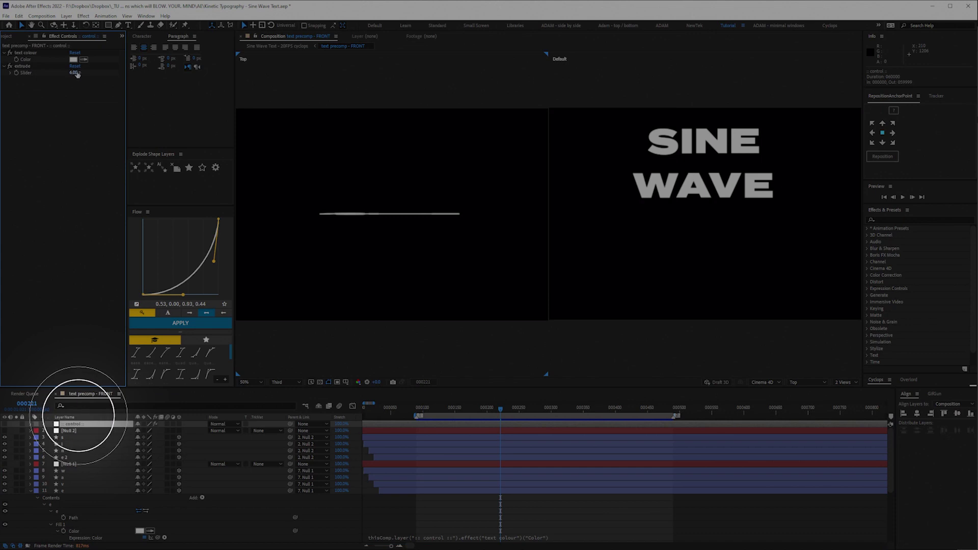
pyautogui.moveTo(76, 73); pyautogui.dragTo(221, 73)
pyautogui.hotkey('ctrl', 'z')
pyautogui.click(73, 59)
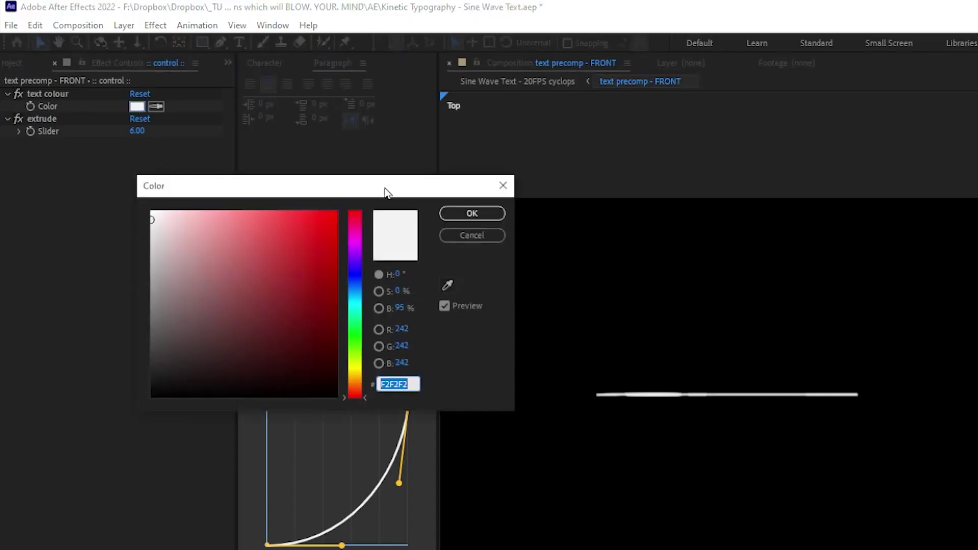
pyautogui.moveTo(384, 188); pyautogui.dragTo(601, 257)
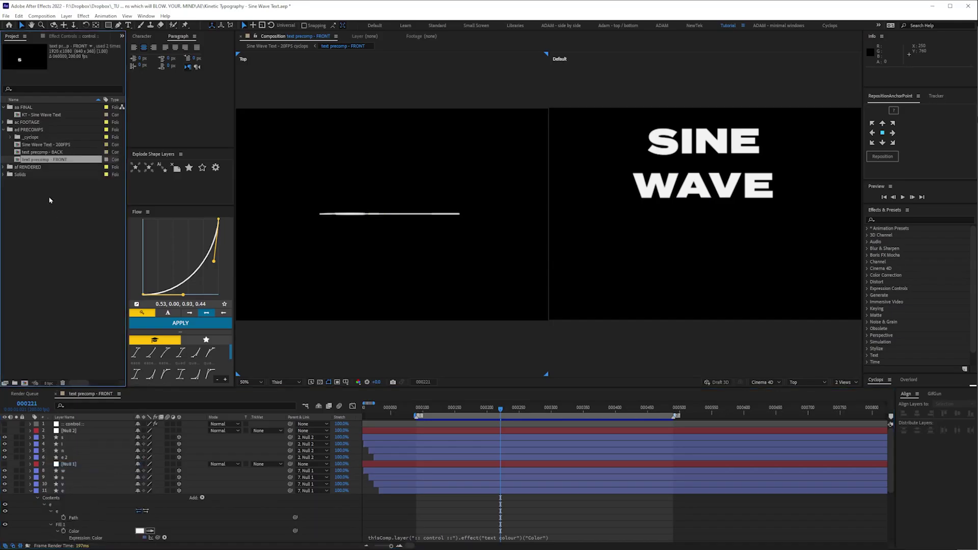
# Step: Open the text precomp - BACK composition and inspect the text colour control on its control layer
pyautogui.doubleClick(56, 152)
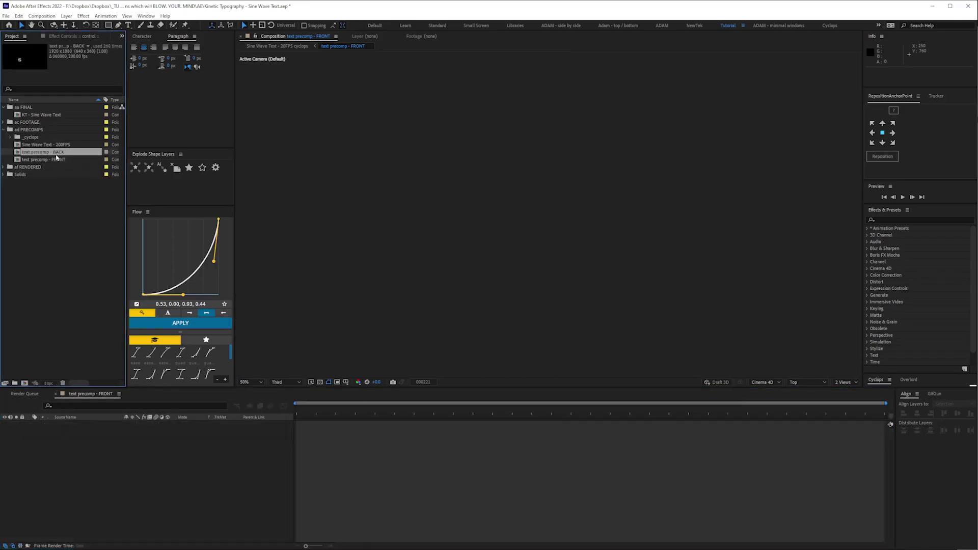
pyautogui.click(98, 425)
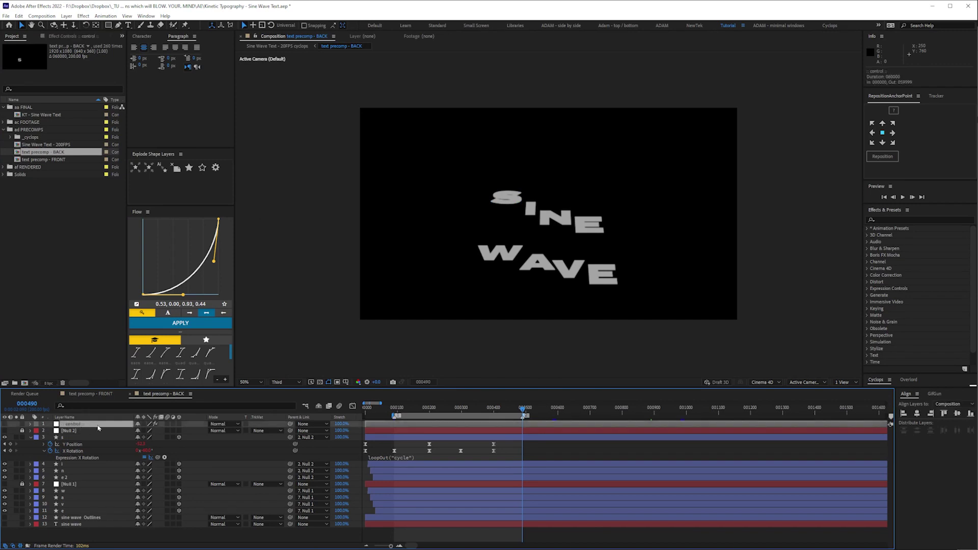
pyautogui.click(81, 36)
pyautogui.click(73, 59)
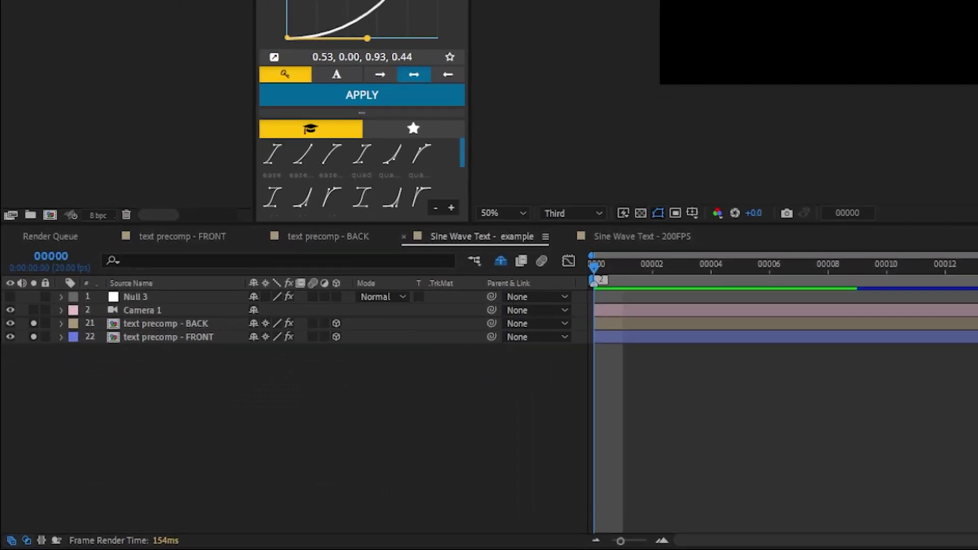
# Step: In Sine Wave Text - example, show layer names instead of source names and examine the x slider expression on sub text, 02
pyautogui.click(132, 443)
pyautogui.click(143, 285)
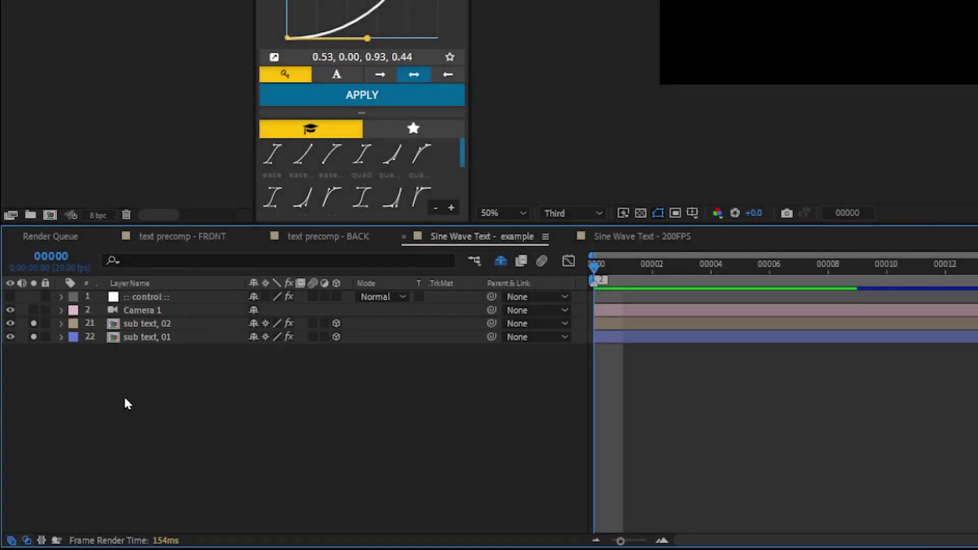
pyautogui.moveTo(126, 396); pyautogui.dragTo(152, 330)
pyautogui.press('e')
pyautogui.click(87, 375)
pyautogui.click(89, 337)
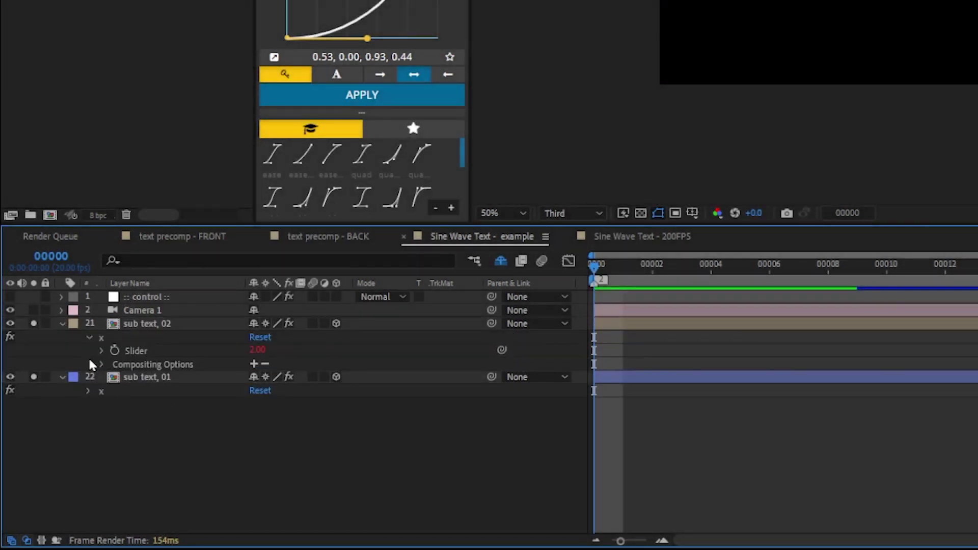
pyautogui.click(102, 351)
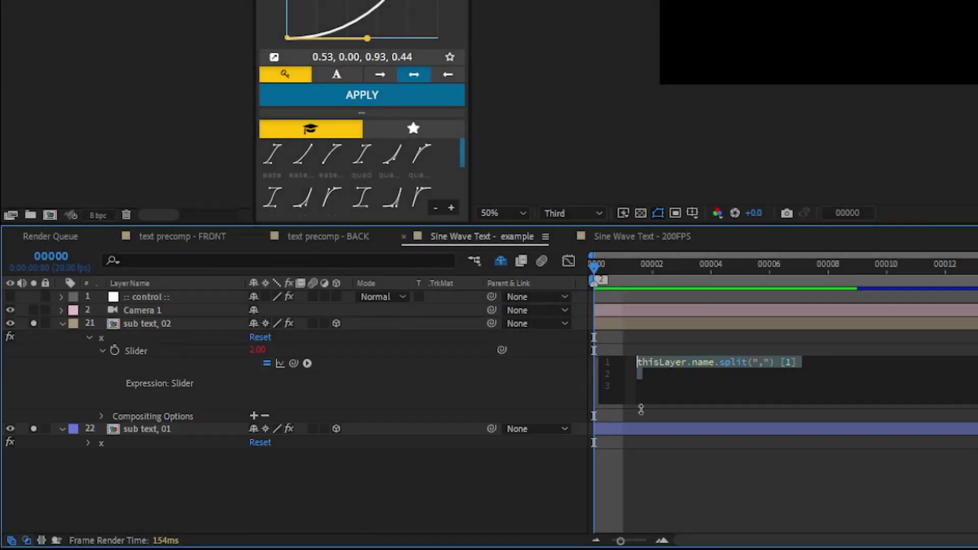
pyautogui.click(634, 512)
# Step: Reveal the X Position and Z Position expressions of sub text, 02 and show the full X Position expression
pyautogui.click(121, 324)
pyautogui.press('p')
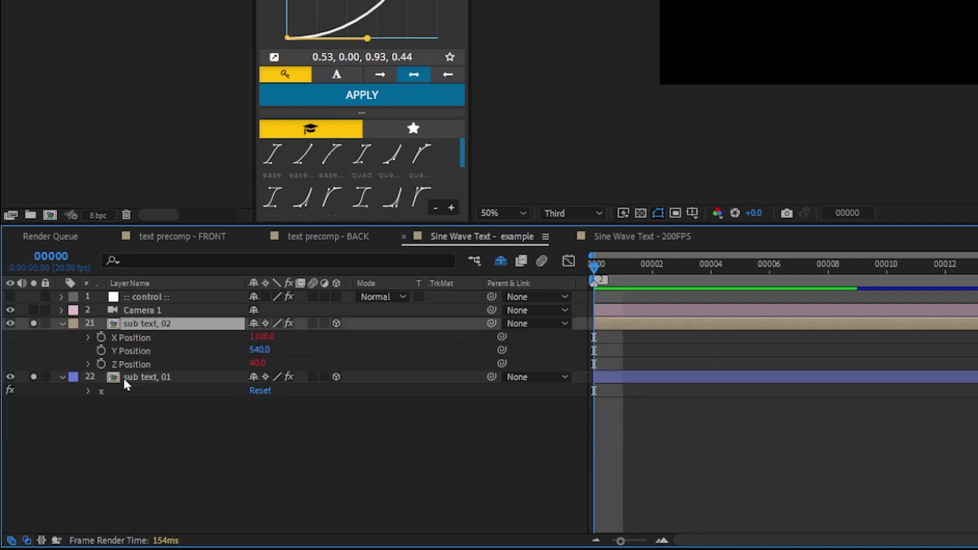
pyautogui.click(89, 365)
pyautogui.click(88, 338)
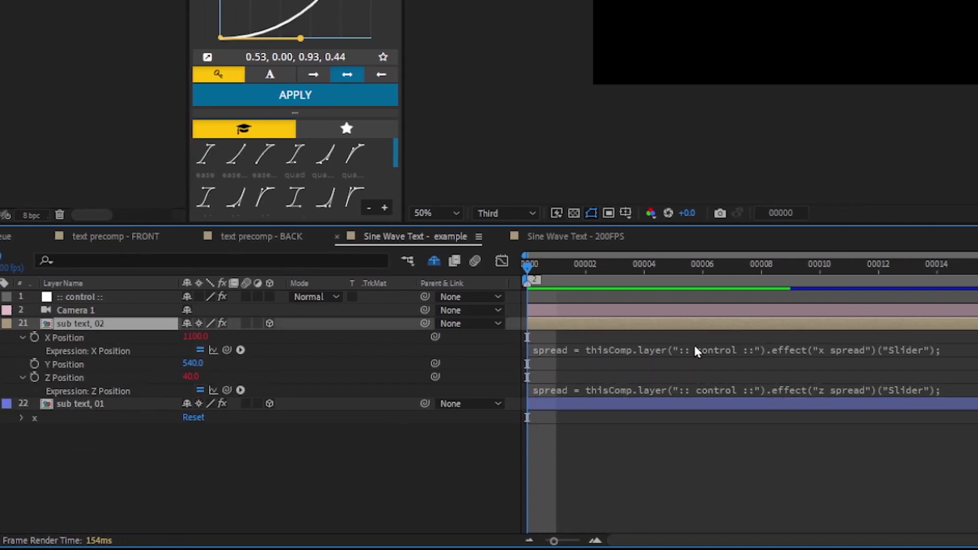
pyautogui.click(696, 352)
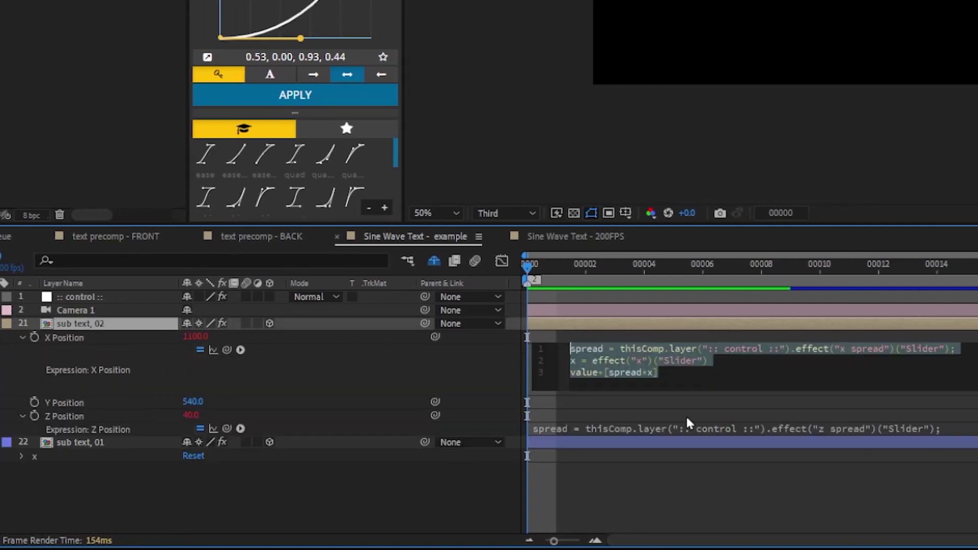
# Step: Reveal the control layer's x spread, z spread, time and number of layers effects and expand their sliders
pyautogui.click(74, 298)
pyautogui.press('e')
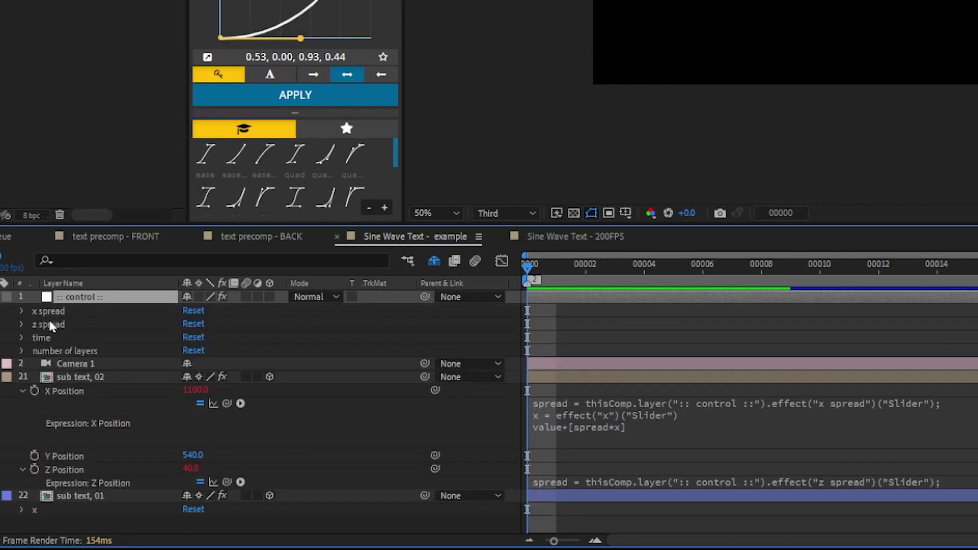
pyautogui.click(45, 314)
pyautogui.keyDown('shift'); pyautogui.click(45, 353); pyautogui.keyUp('shift')
pyautogui.click(21, 351)
pyautogui.click(1, 345)
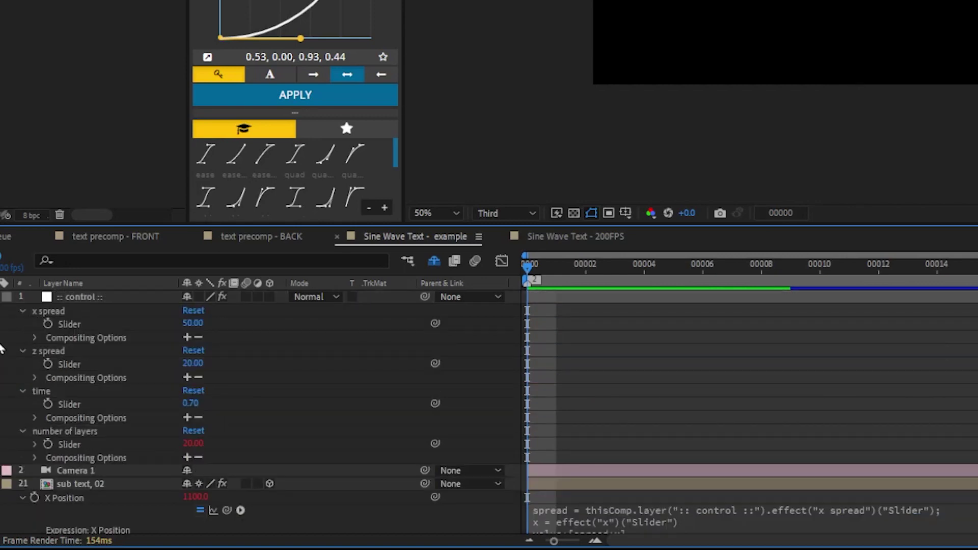
# Step: Reveal all expressions on sub text, 02 and show the full Time Remap expression
pyautogui.moveTo(231, 415); pyautogui.dragTo(231, 275)
pyautogui.click(713, 344)
pyautogui.press('e')
pyautogui.press('e')
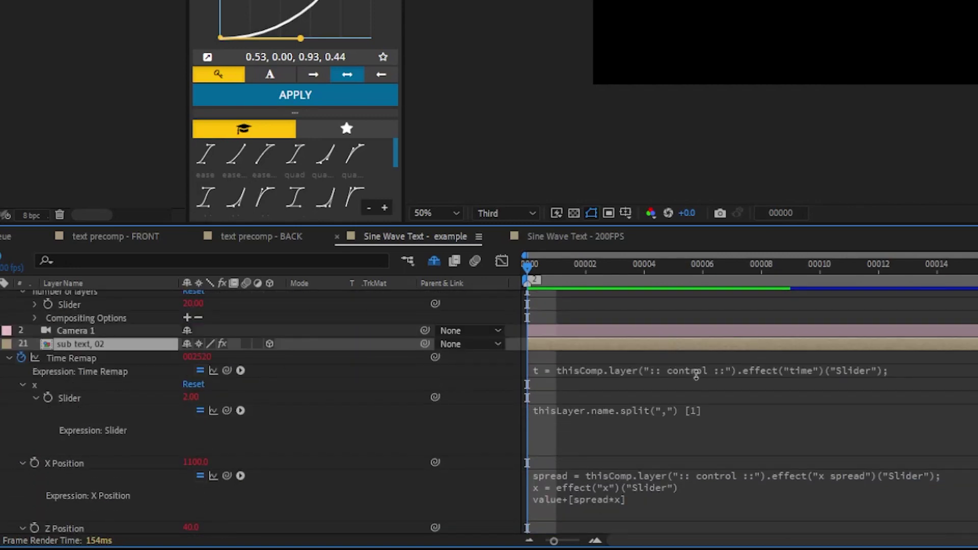
pyautogui.click(701, 375)
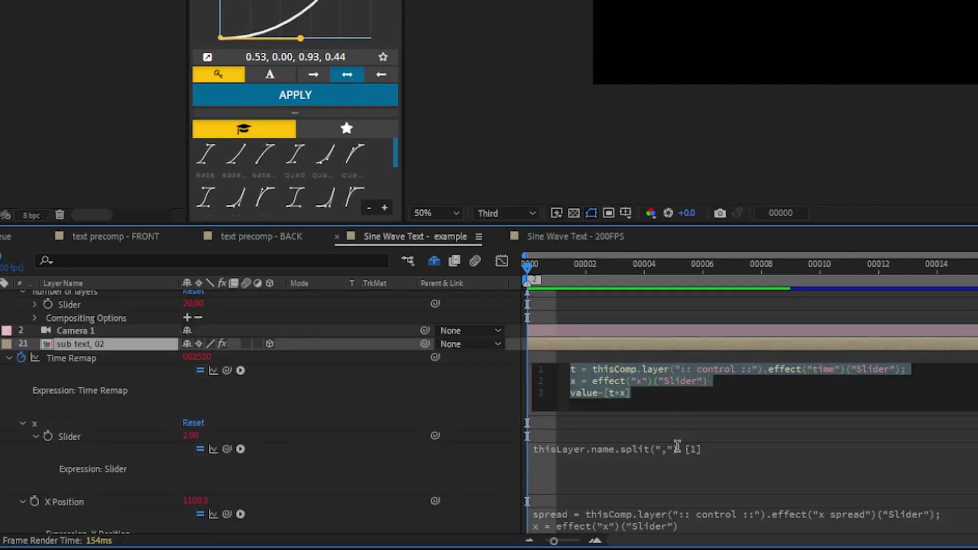
# Step: Leave the Time Remap expression, open the sub text precomps and solo the TC timecode layer in text precomp - FRONT
pyautogui.click(663, 404)
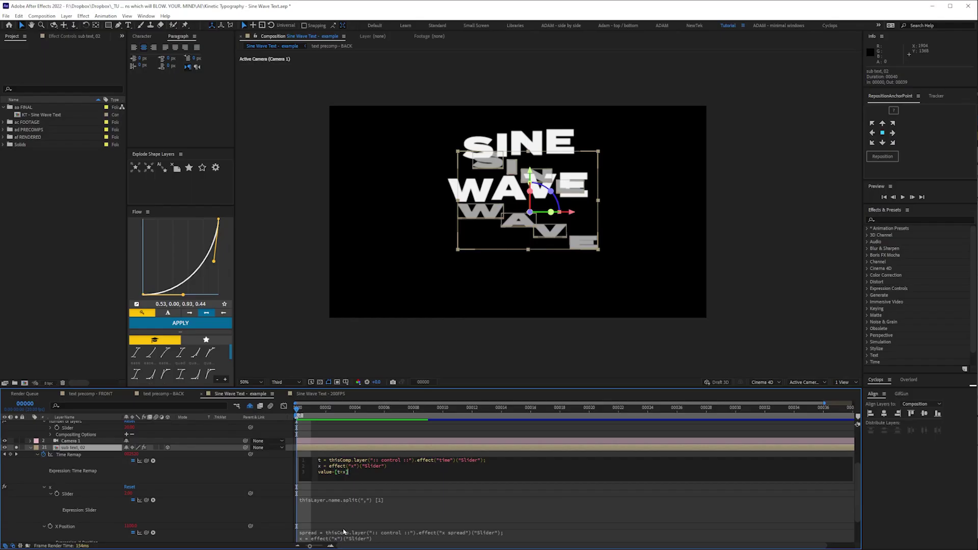
pyautogui.click(42, 469)
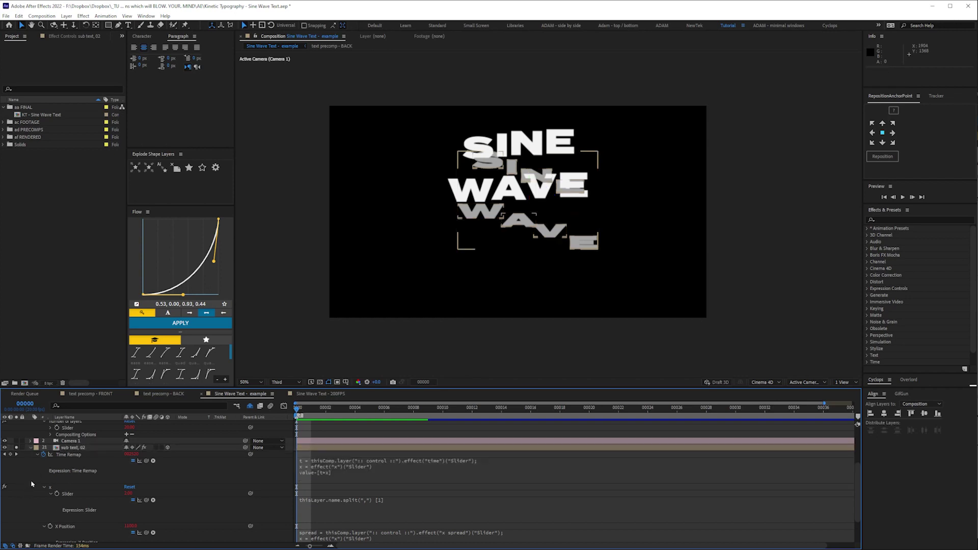
pyautogui.click(73, 448)
pyautogui.doubleClick(81, 448)
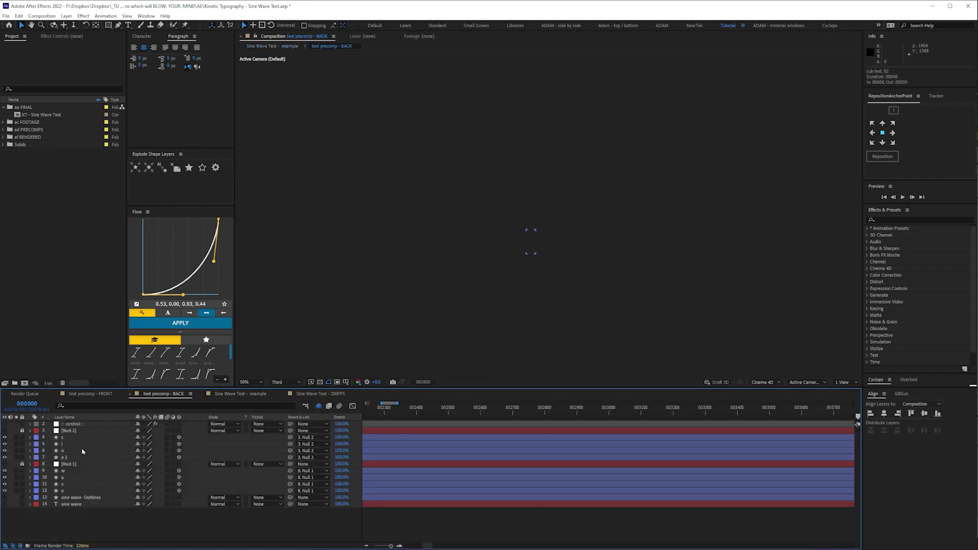
pyautogui.click(318, 406)
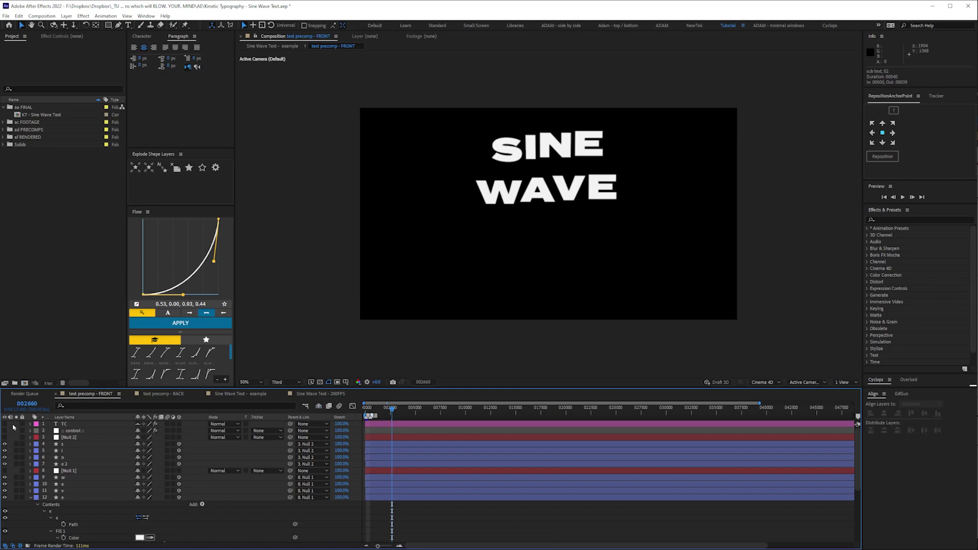
pyautogui.click(19, 424)
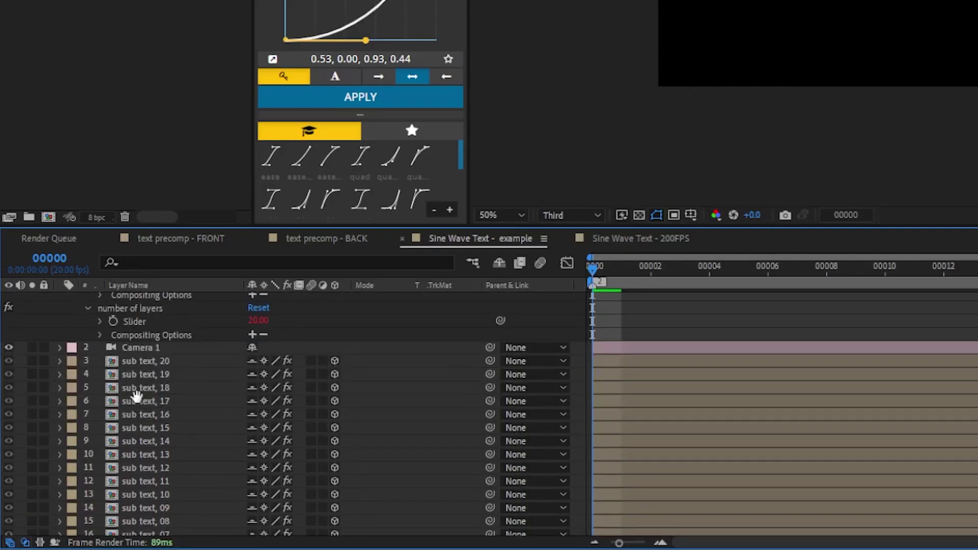
# Step: In Sine Wave Text - example, try the control layer's time slider at 0 and 0.1, raising it in small increments to compare the timecodes
pyautogui.click(32, 401)
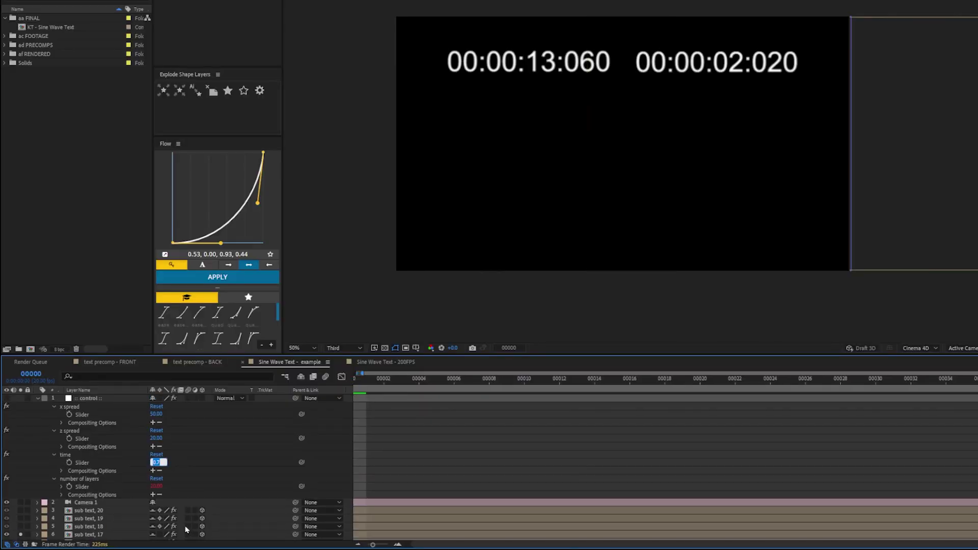
pyautogui.press('Return')
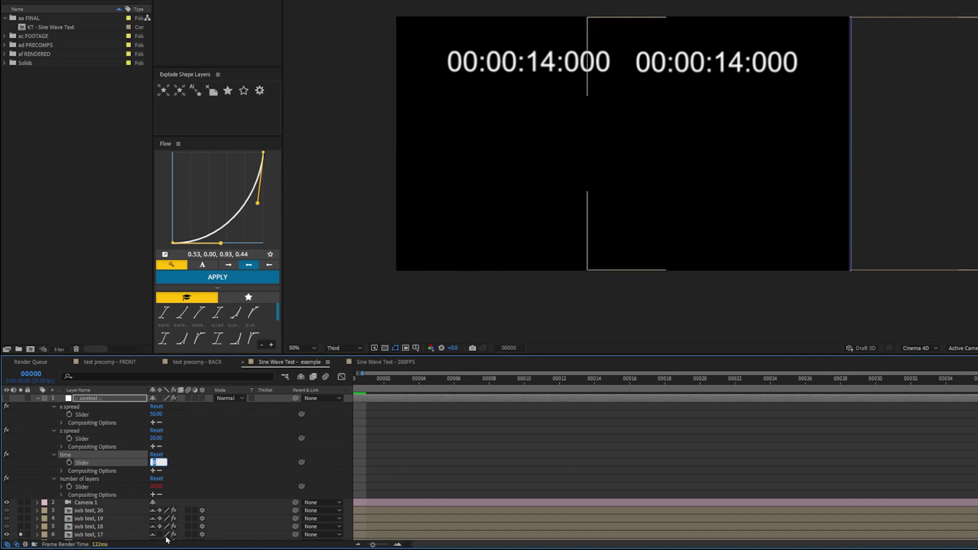
pyautogui.write('0.1')
pyautogui.press('Return')
pyautogui.hotkey('ctrl', 'Up')
pyautogui.hotkey('ctrl', 'Up')
pyautogui.hotkey('ctrl', 'Up')
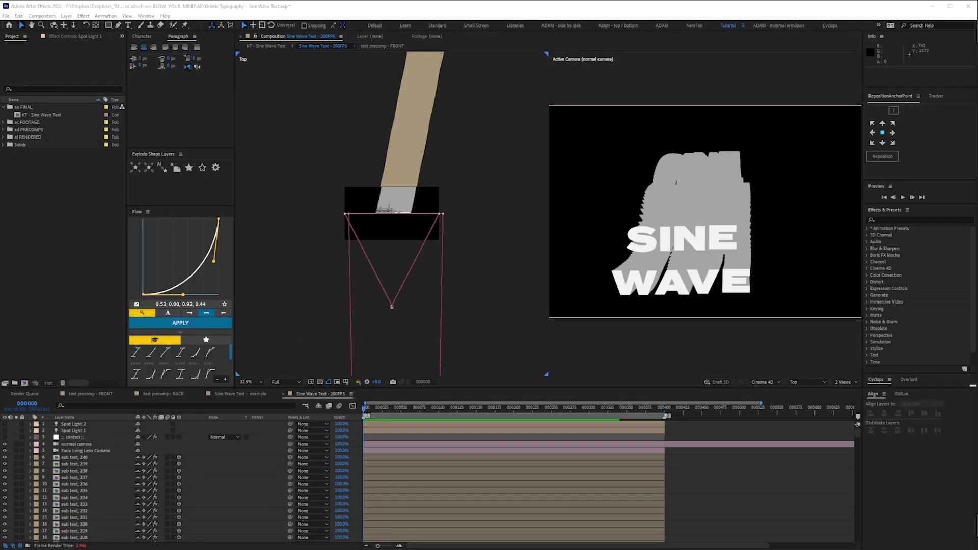
# Step: In Sine Wave Text - 200FPS, hide the shy layers and turn off the normal camera to view through the Faux Long Lens Camera
pyautogui.click(318, 406)
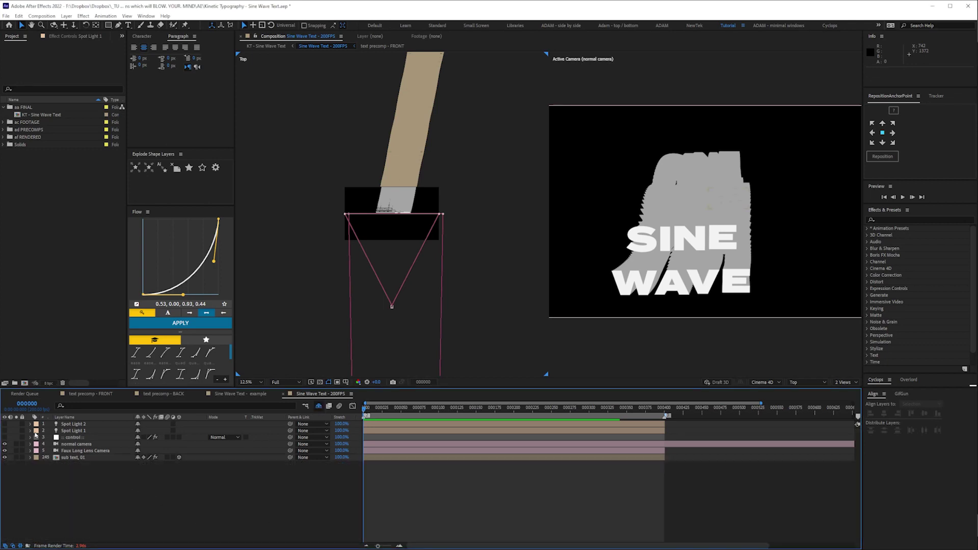
pyautogui.click(29, 437)
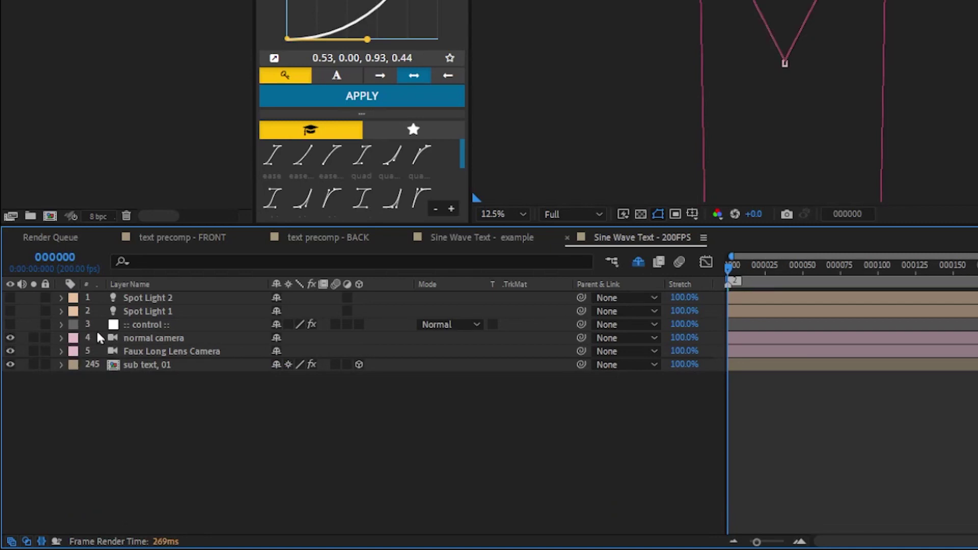
pyautogui.click(11, 351)
pyautogui.click(10, 338)
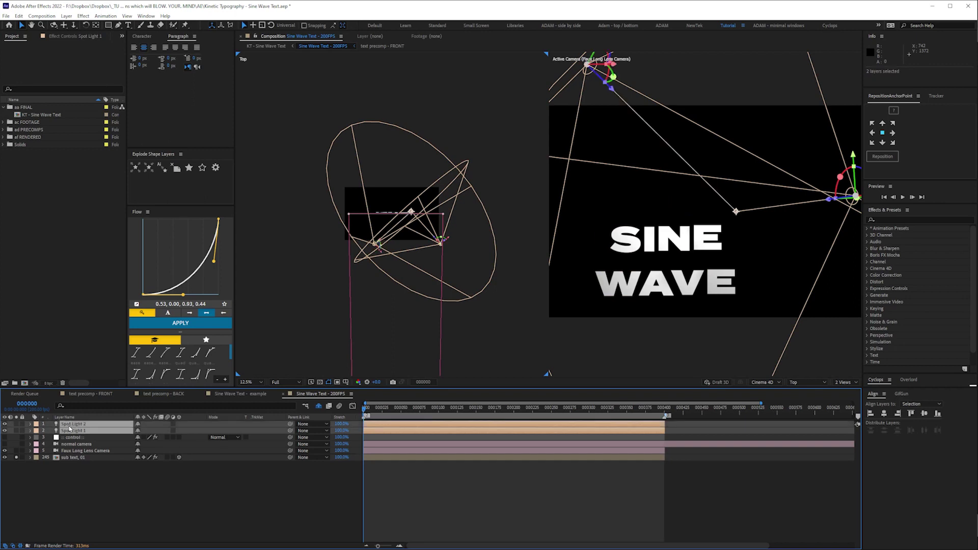
# Step: Expand the Light Options of Spot Light 1 and Spot Light 2 to examine their settings
pyautogui.click(30, 430)
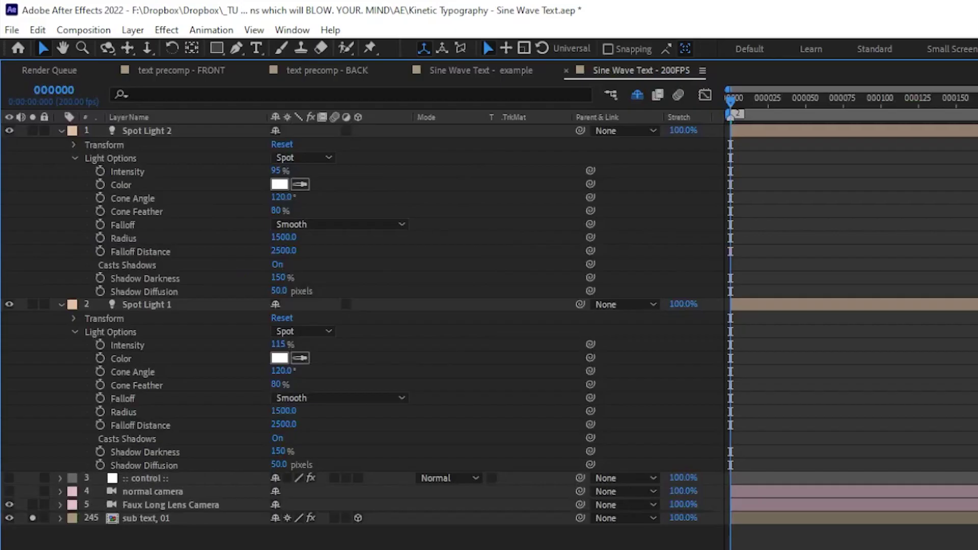